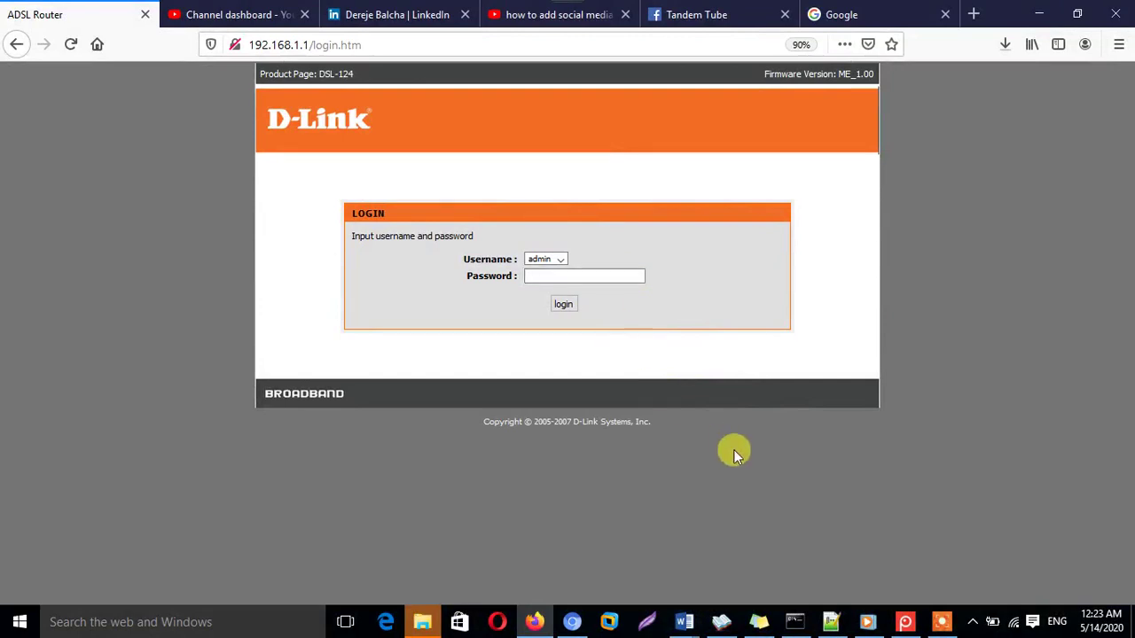
Switch to the 'Block wifi Access based on Time' Word document from the taskbar previews
{"action": "left_click", "coordinate": [684, 621]}
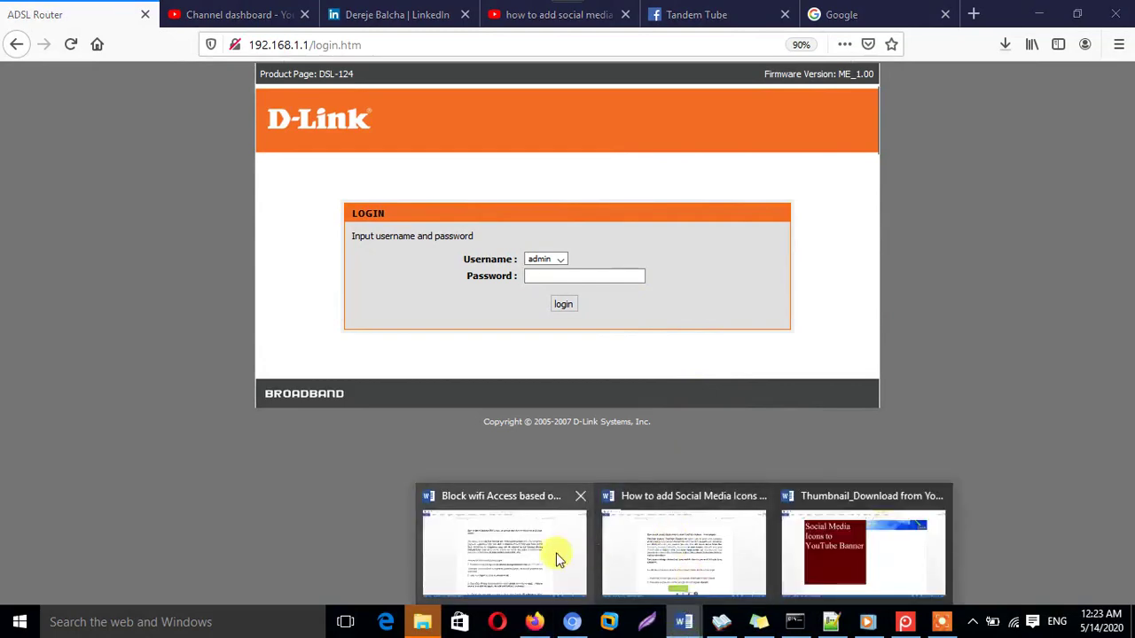
{"action": "left_click", "coordinate": [557, 553]}
Scroll to the document's intro, highlight the router model DSL-124, then return to the browser
{"action": "left_click_drag", "start_coordinate": [1130, 133], "coordinate": [1129, 91]}
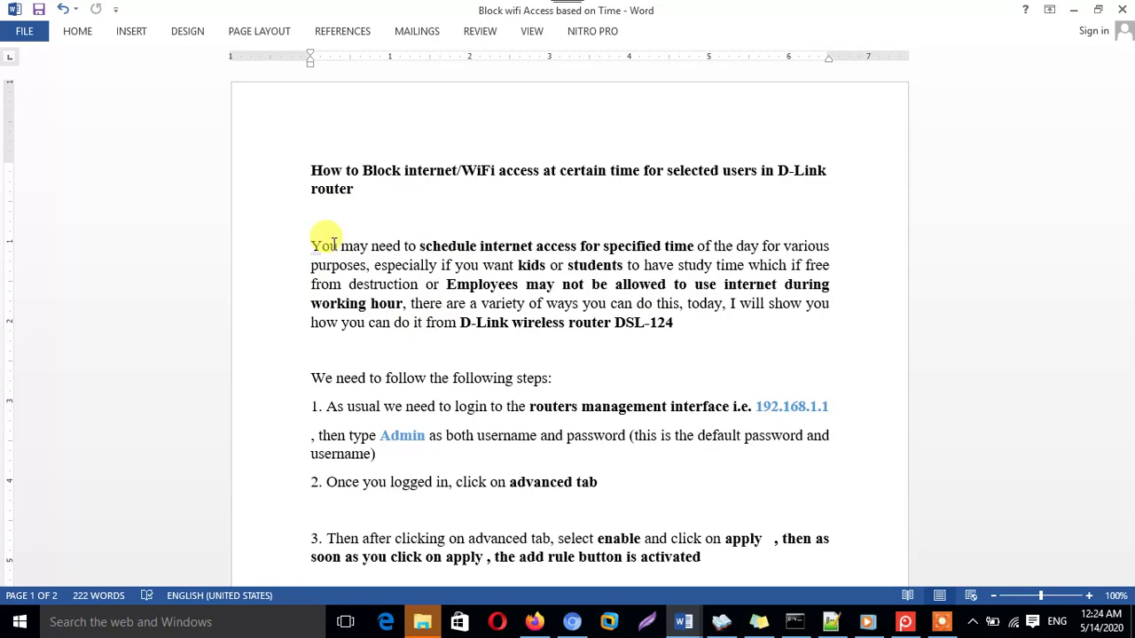
{"action": "left_click_drag", "start_coordinate": [458, 322], "coordinate": [696, 332]}
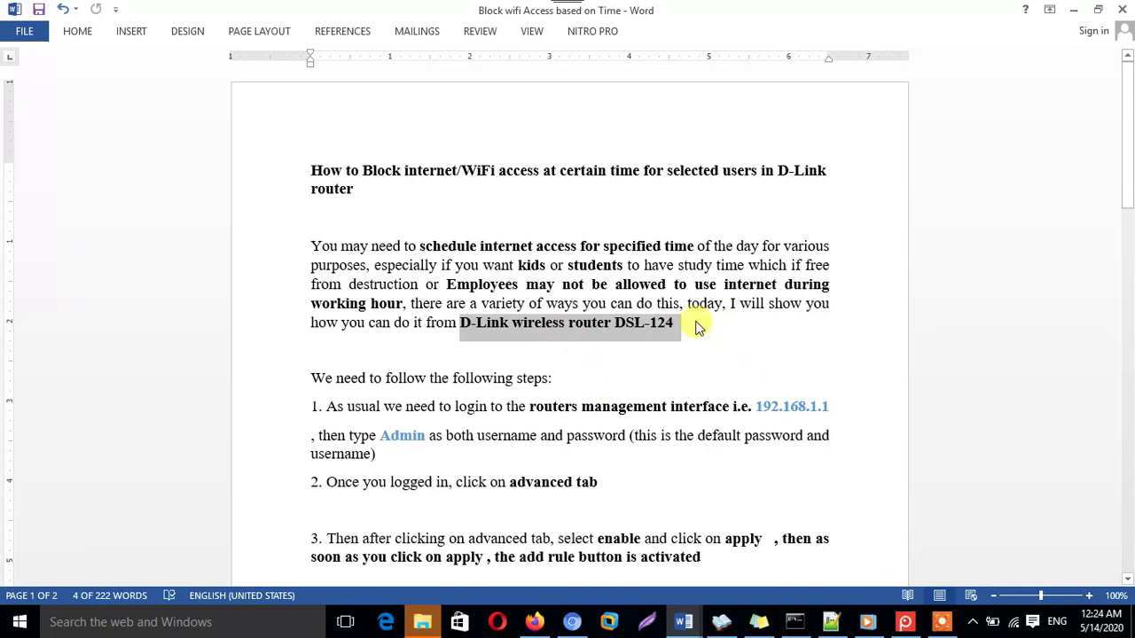
{"action": "left_click", "coordinate": [633, 327]}
{"action": "left_click_drag", "start_coordinate": [614, 324], "coordinate": [683, 325]}
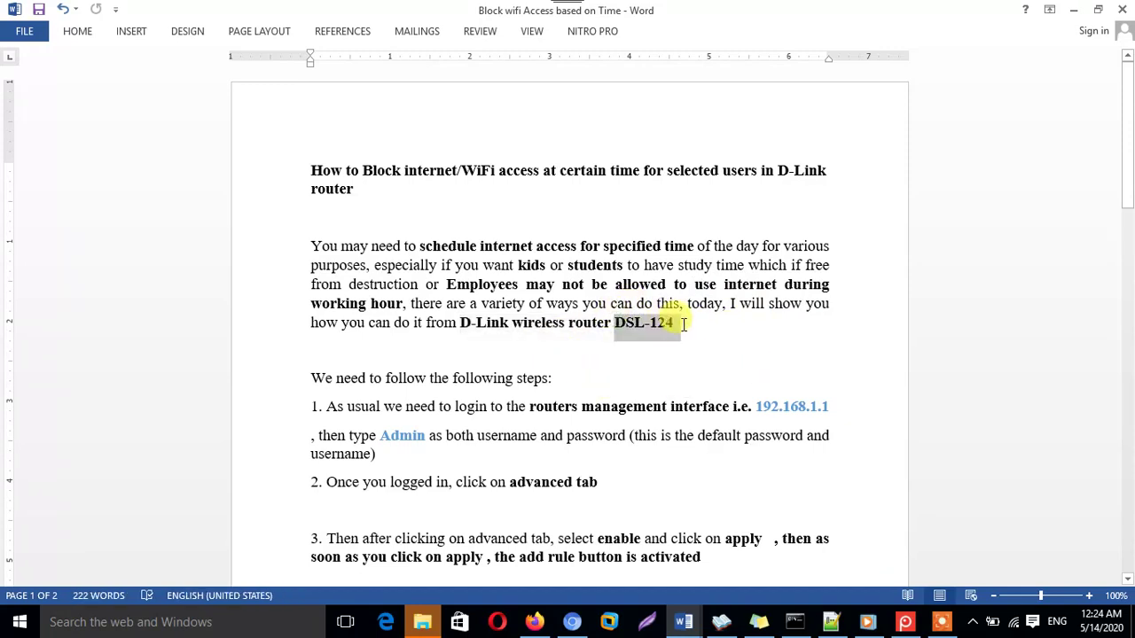
{"action": "left_click", "coordinate": [715, 356]}
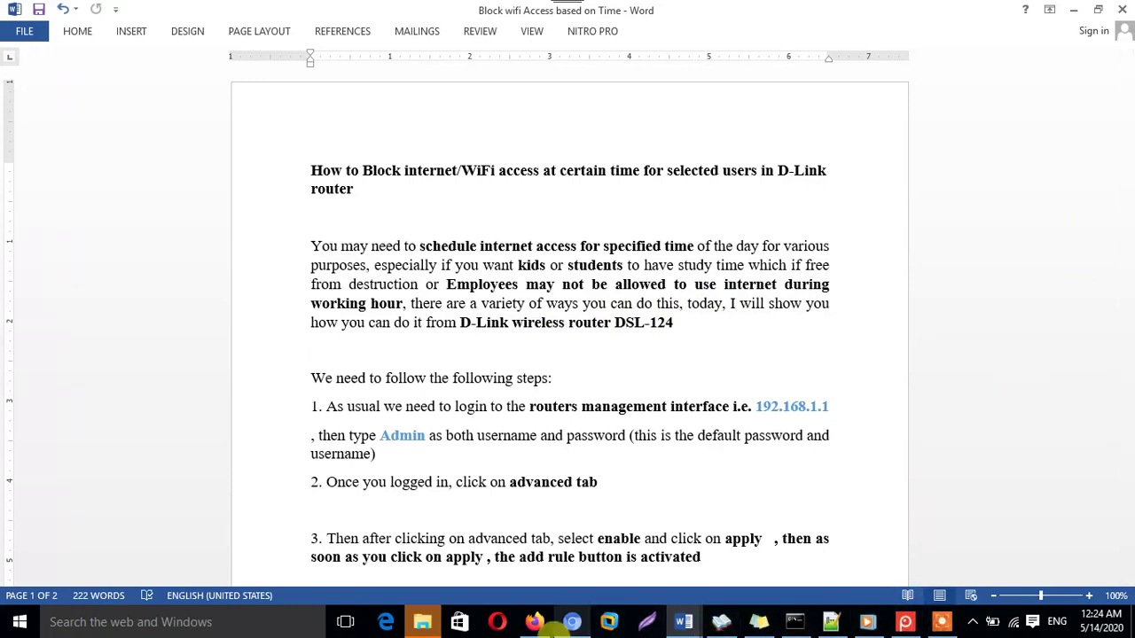
{"action": "left_click", "coordinate": [535, 622]}
Point out the router address 192.168.1.1 in the address bar
{"action": "left_click", "coordinate": [592, 279]}
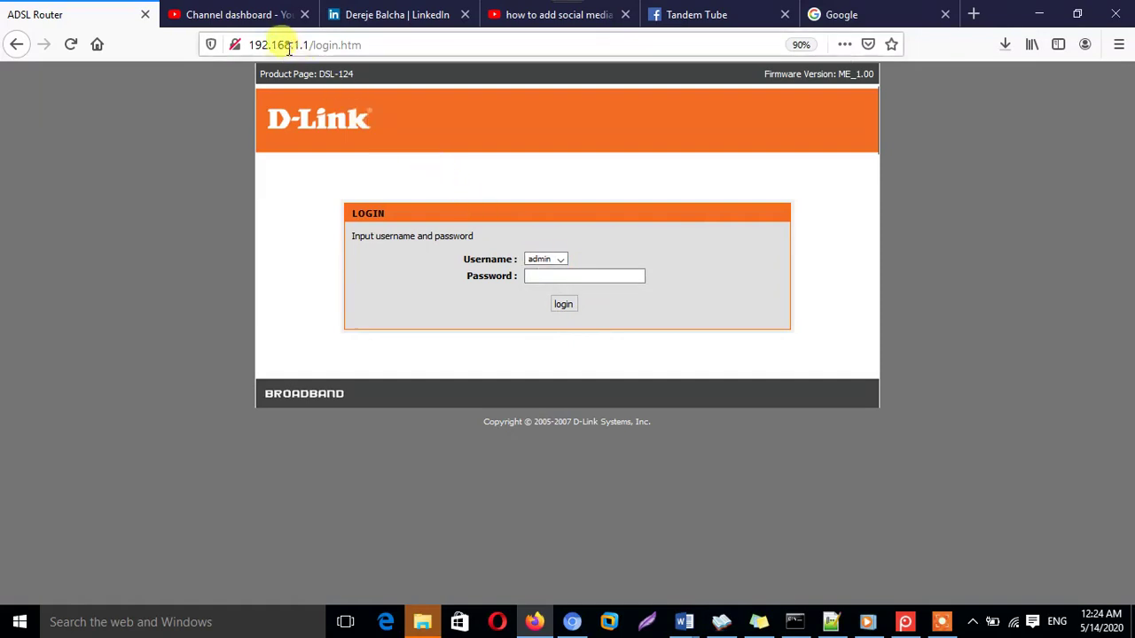
{"action": "left_click_drag", "start_coordinate": [250, 45], "coordinate": [307, 45]}
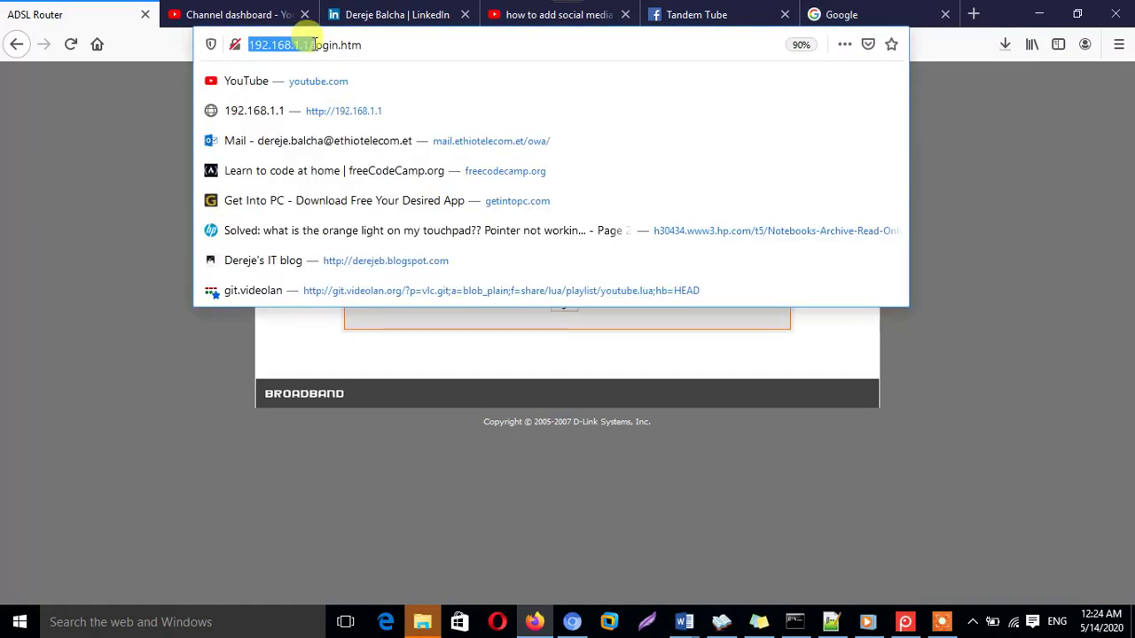
{"action": "left_click", "coordinate": [701, 446]}
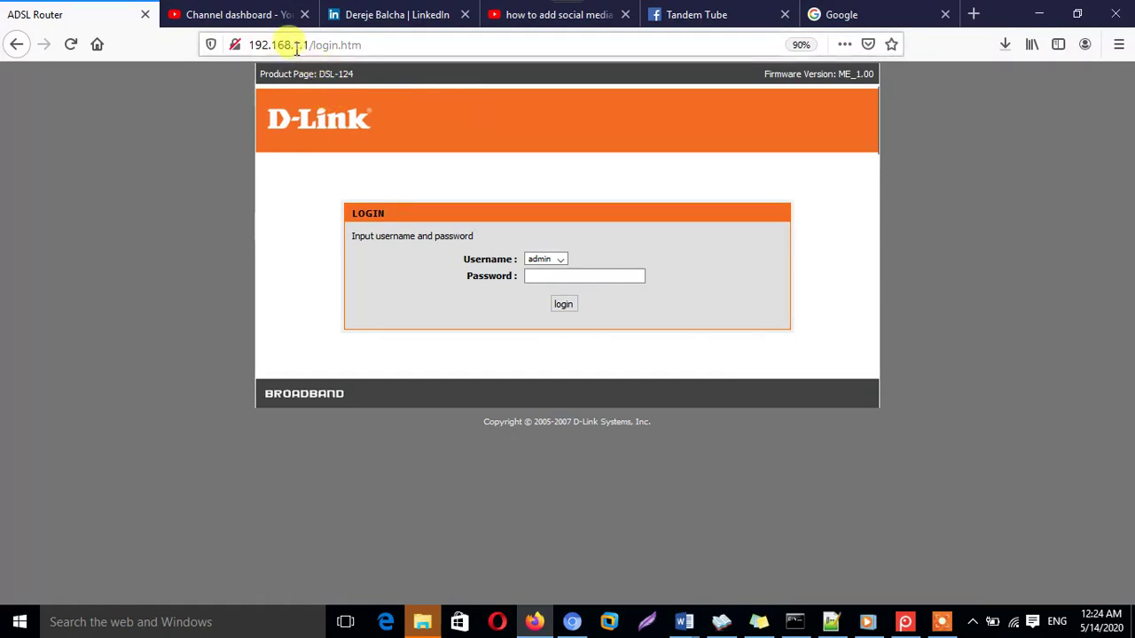
{"action": "left_click_drag", "start_coordinate": [310, 44], "coordinate": [271, 45]}
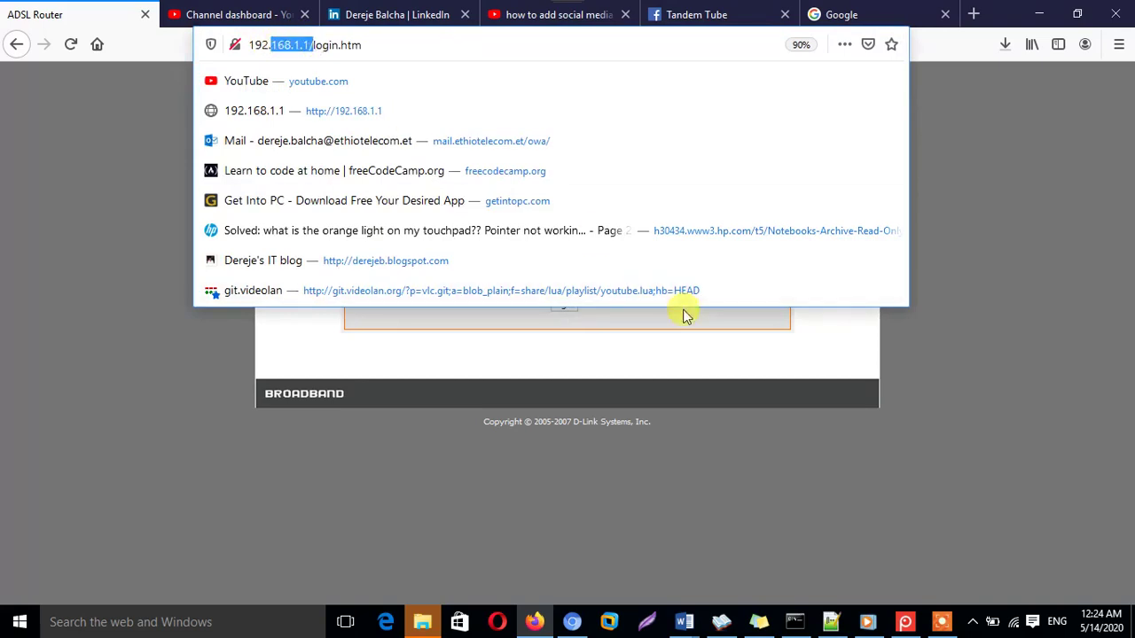
{"action": "left_click", "coordinate": [713, 493]}
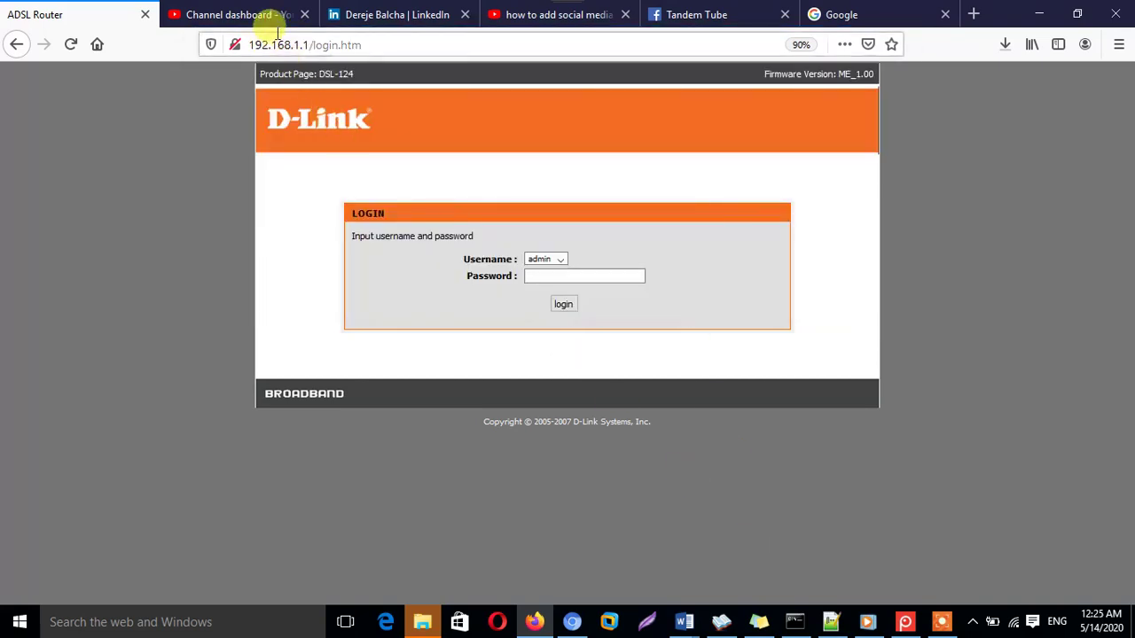
{"action": "left_click_drag", "start_coordinate": [303, 44], "coordinate": [248, 46]}
{"action": "left_click", "coordinate": [871, 400]}
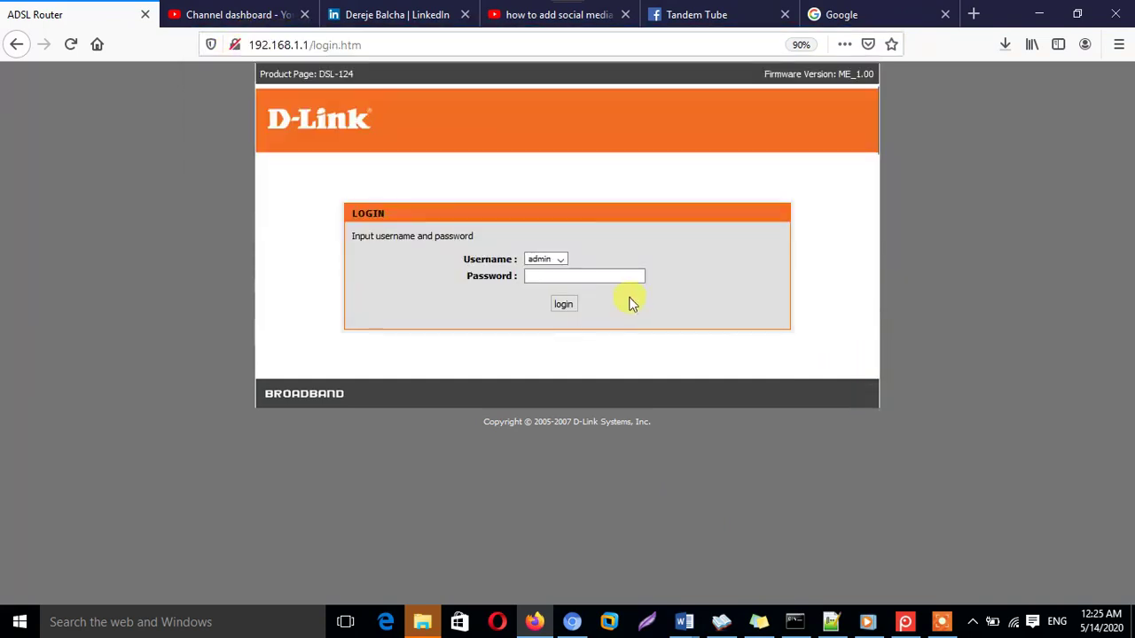
{"action": "left_click", "coordinate": [544, 274]}
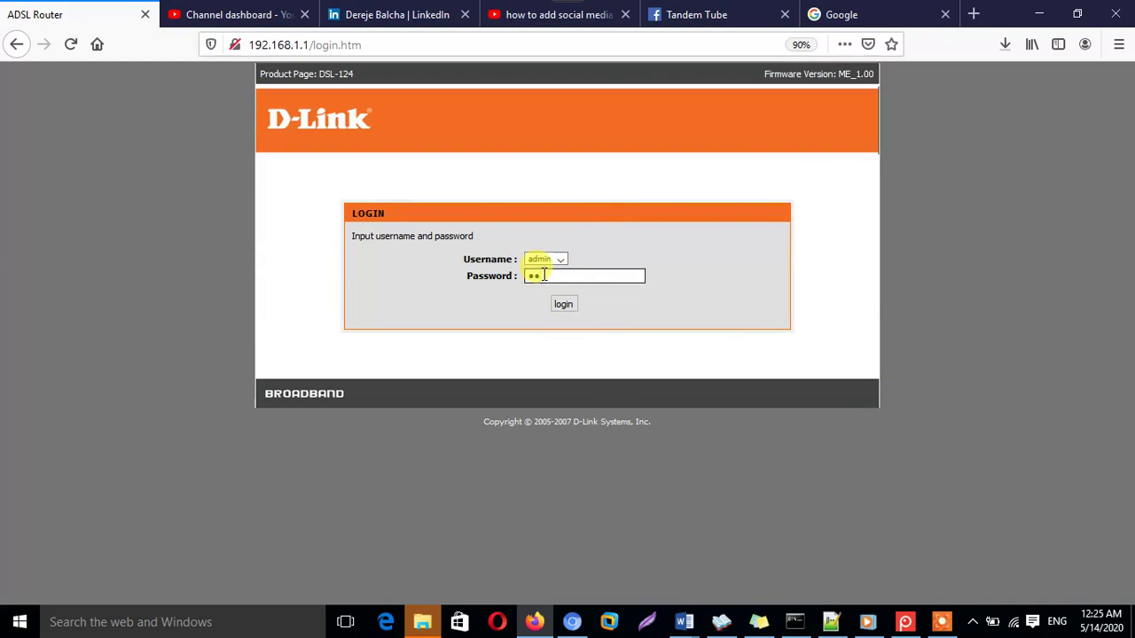
{"action": "left_click", "coordinate": [563, 304]}
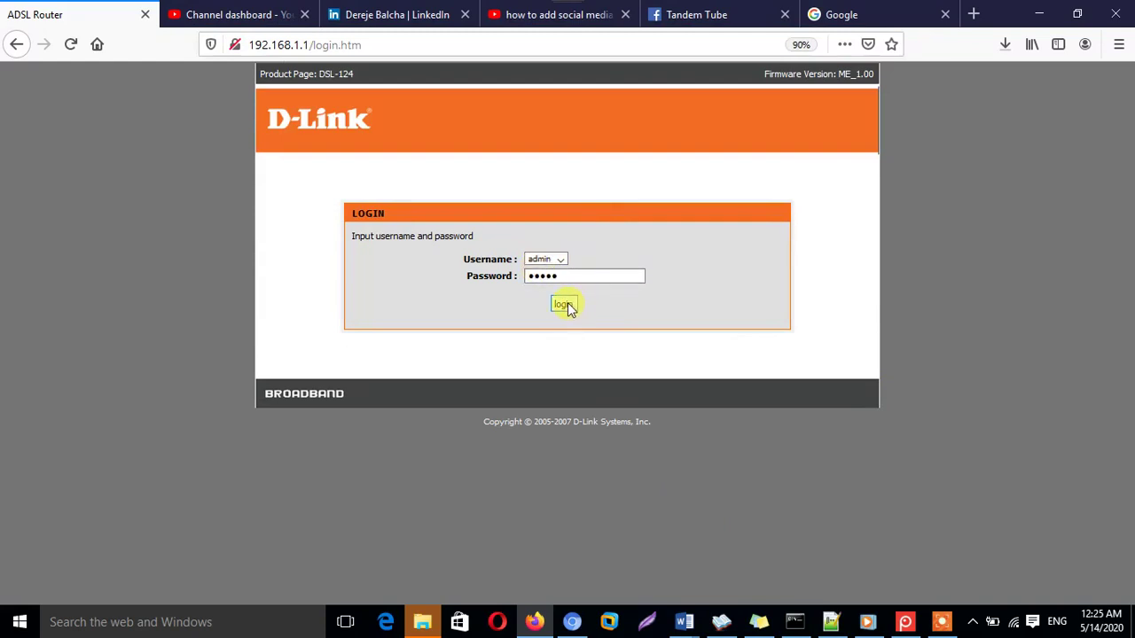
{"action": "double_click", "coordinate": [525, 277]}
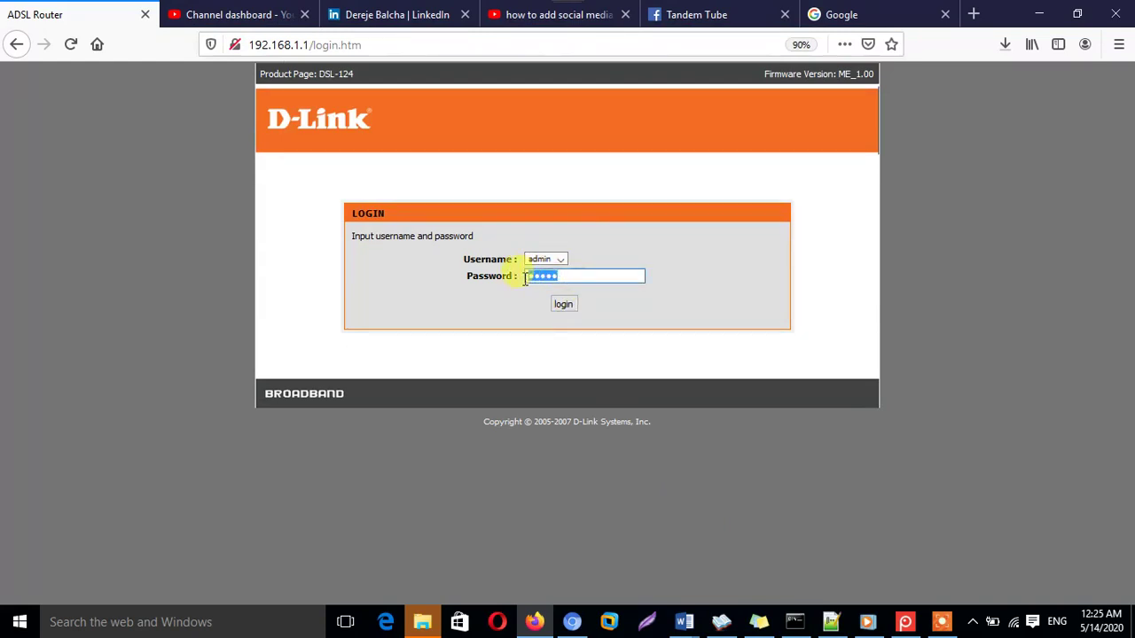
{"action": "key", "text": "BackSpace"}
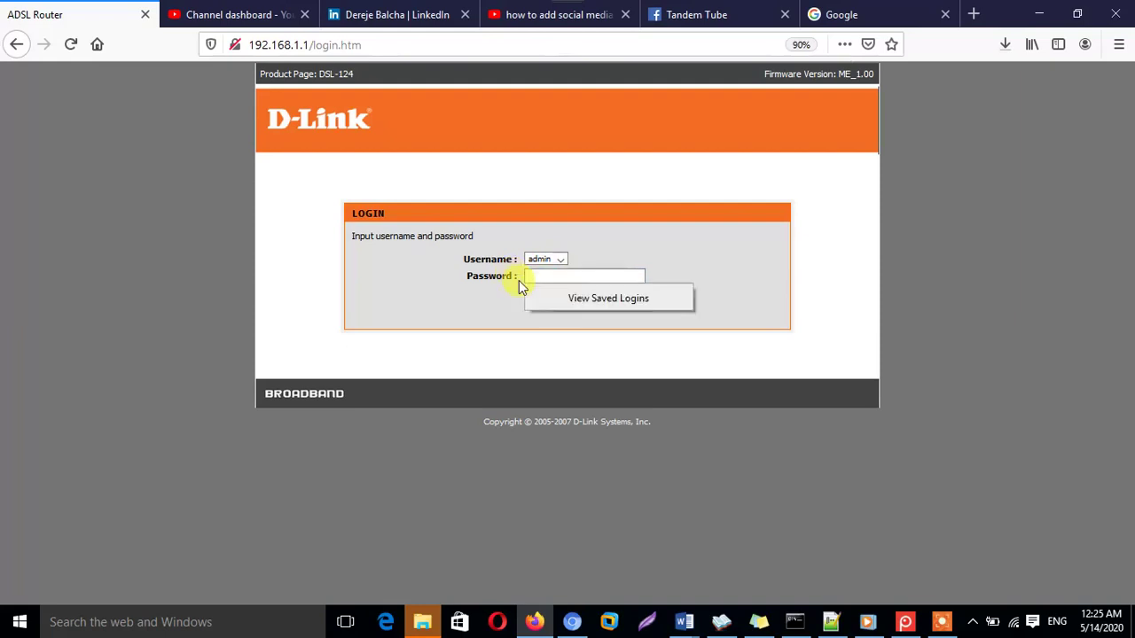
{"action": "left_click", "coordinate": [563, 304]}
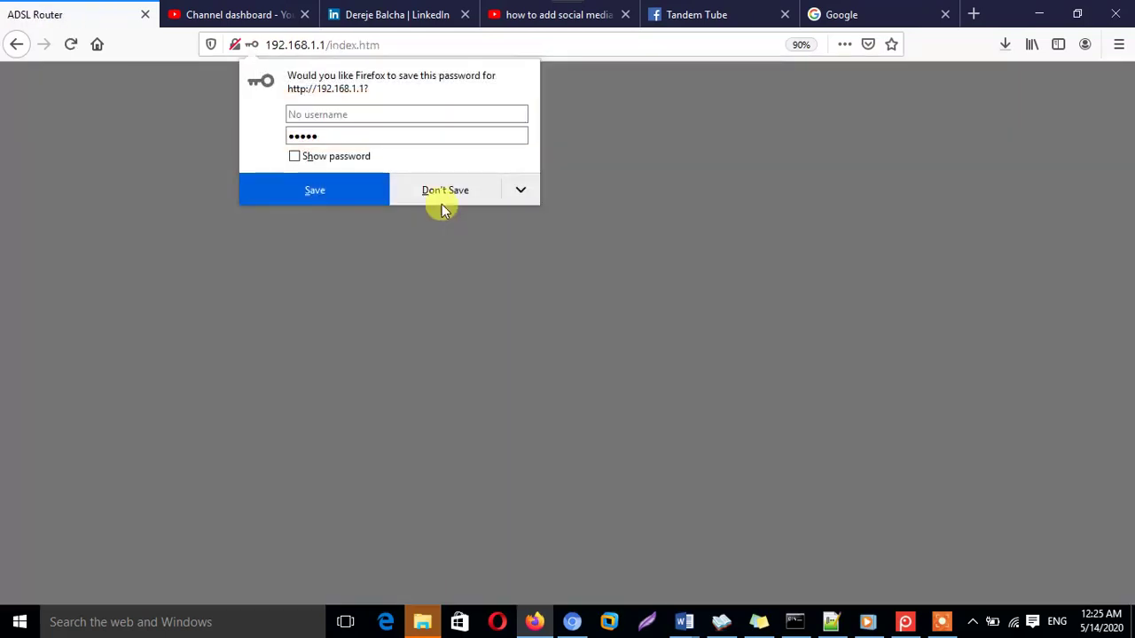
Decline saving the password, go to the ADVANCED section, and reveal the Parent Control menu
{"action": "left_click", "coordinate": [441, 190]}
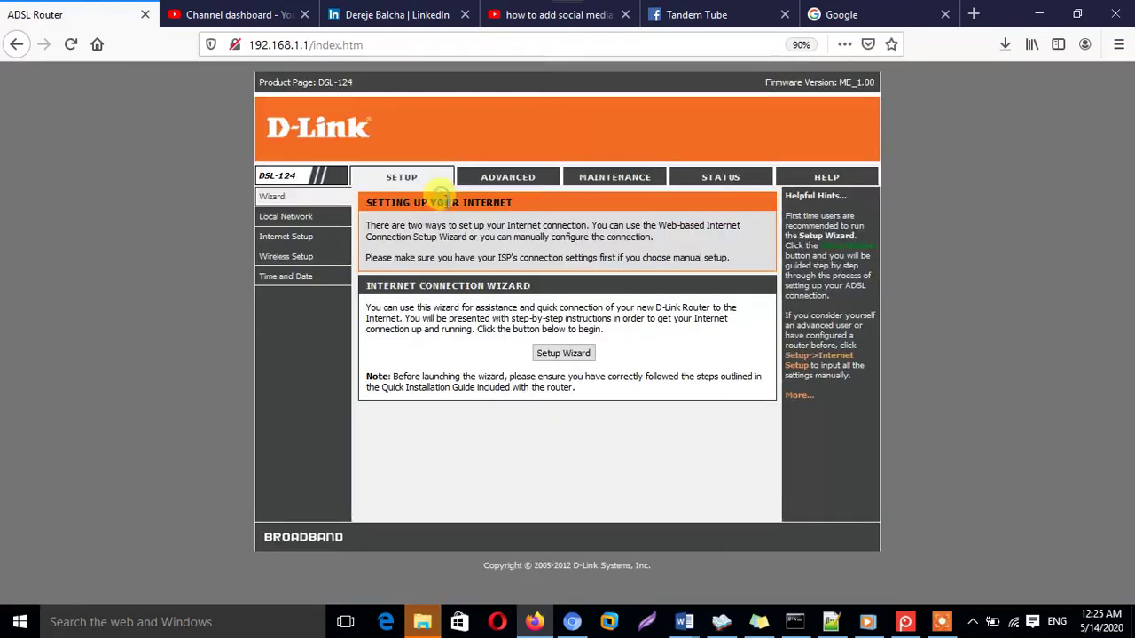
{"action": "left_click", "coordinate": [522, 181]}
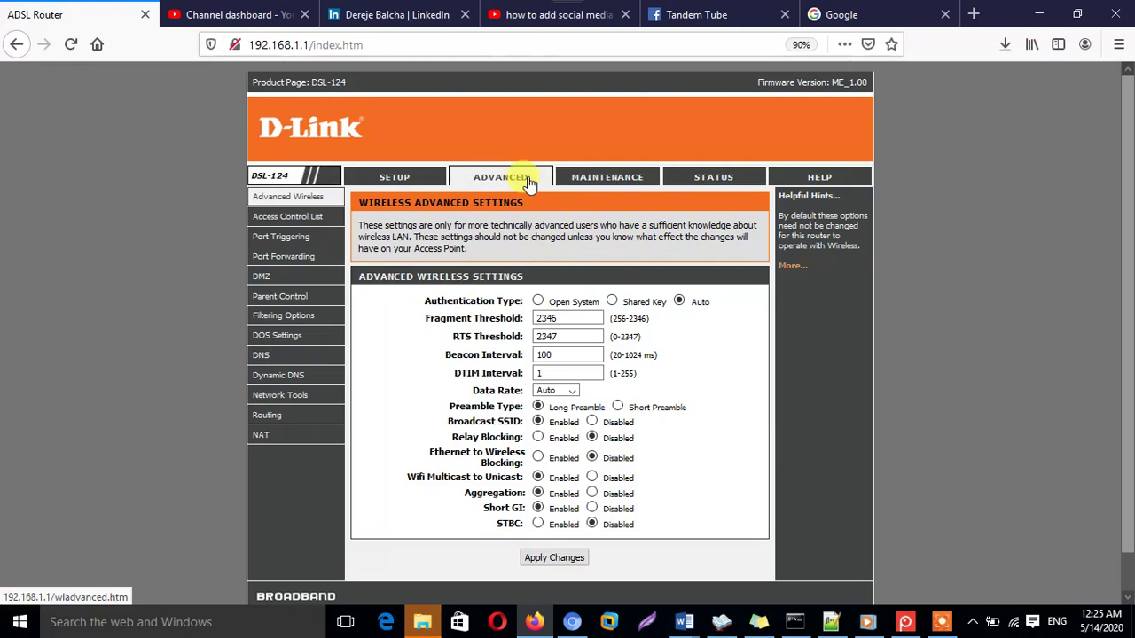
{"action": "mouse_move", "coordinate": [280, 297]}
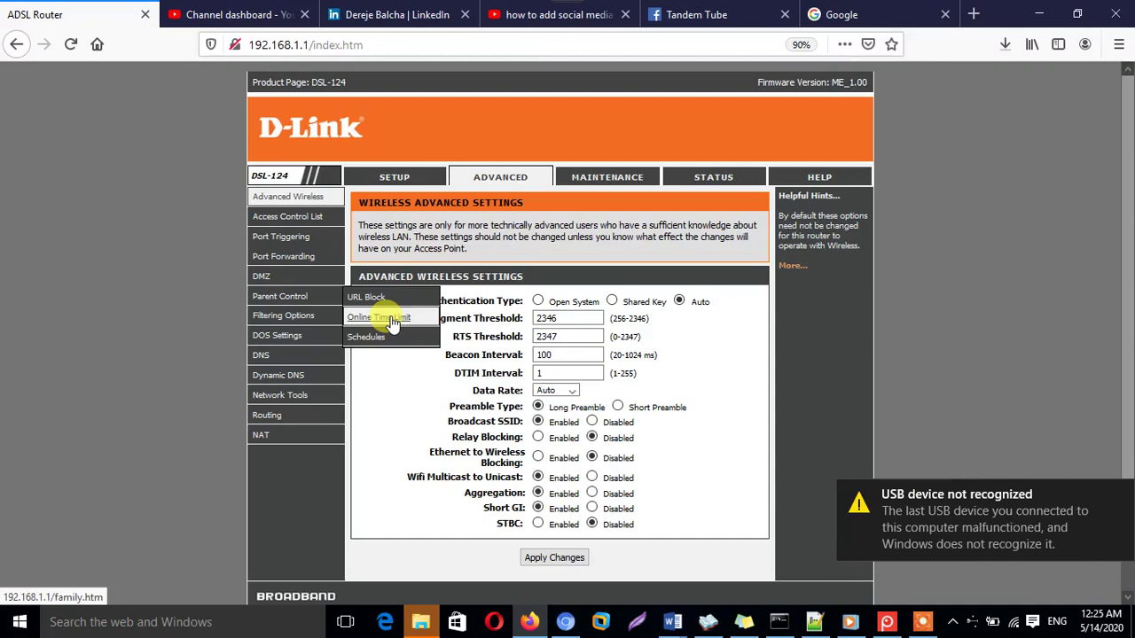
Open Online Time Limit and highlight its note to set the time under Setup->Time and Date
{"action": "left_click", "coordinate": [396, 318]}
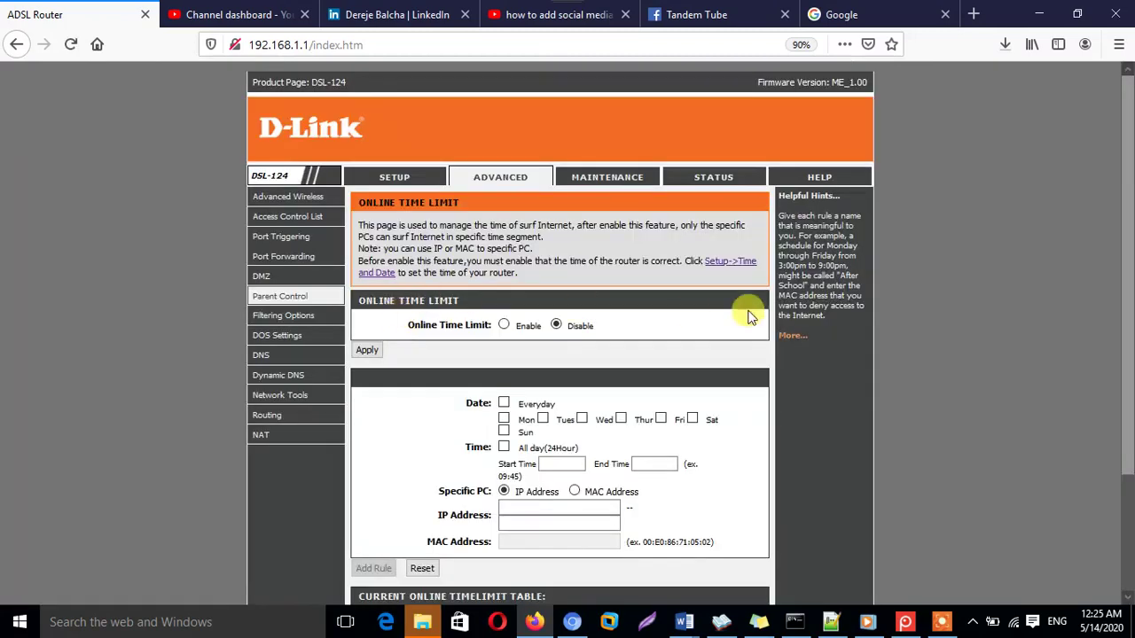
{"action": "scroll", "coordinate": [1128, 226], "scroll_direction": "down", "scroll_amount": 1}
{"action": "scroll", "coordinate": [1128, 226], "scroll_direction": "down", "scroll_amount": 2}
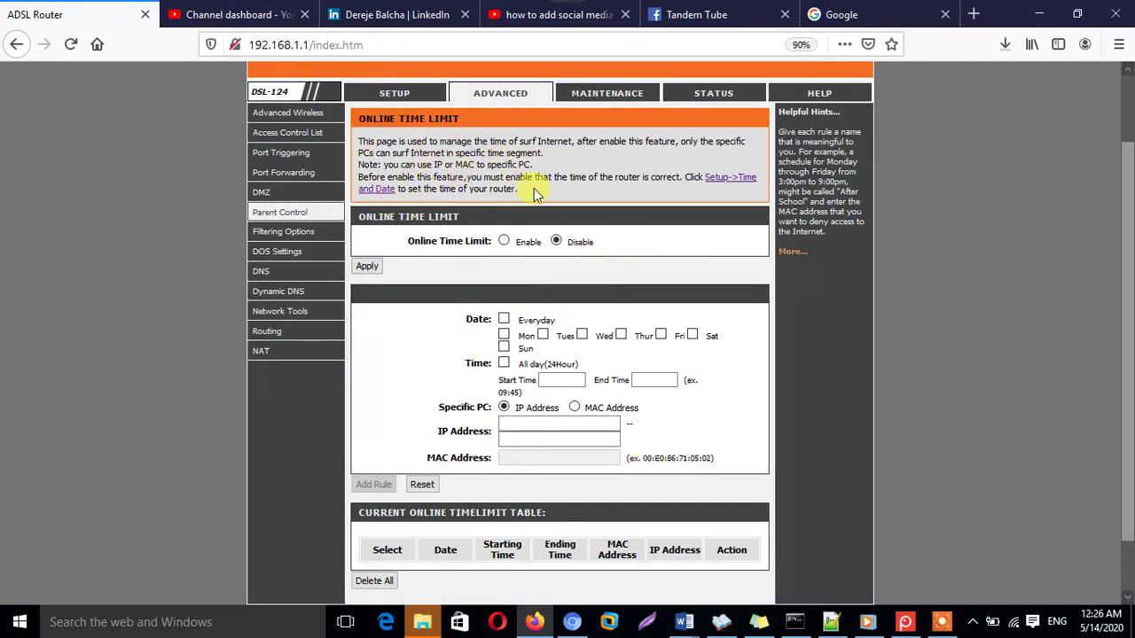
{"action": "left_click_drag", "start_coordinate": [528, 188], "coordinate": [371, 177]}
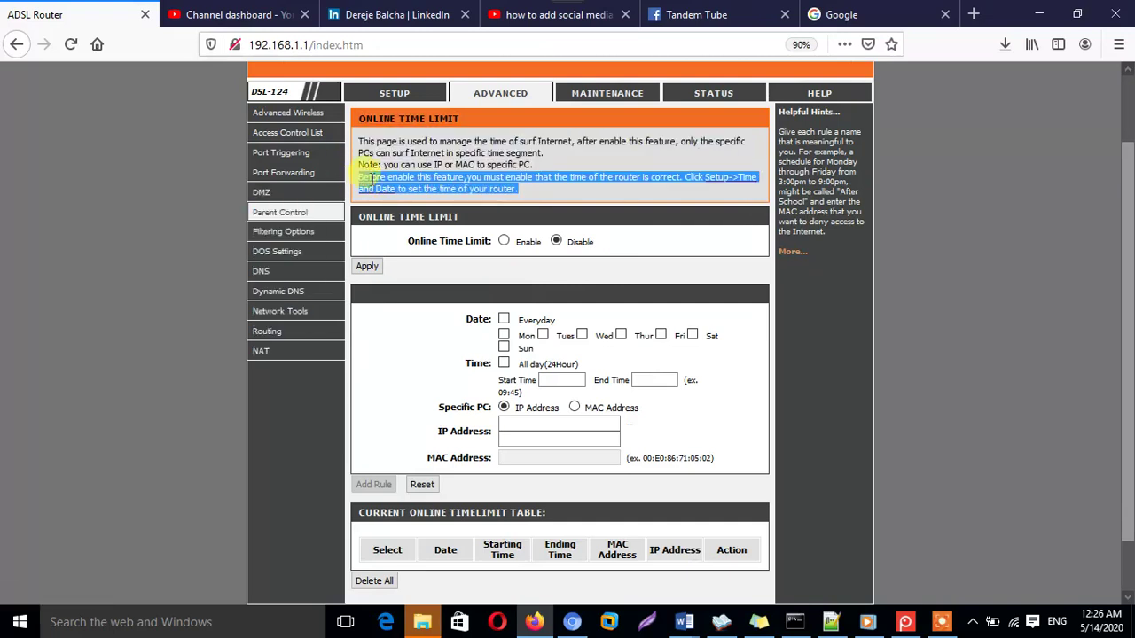
{"action": "left_click", "coordinate": [551, 202]}
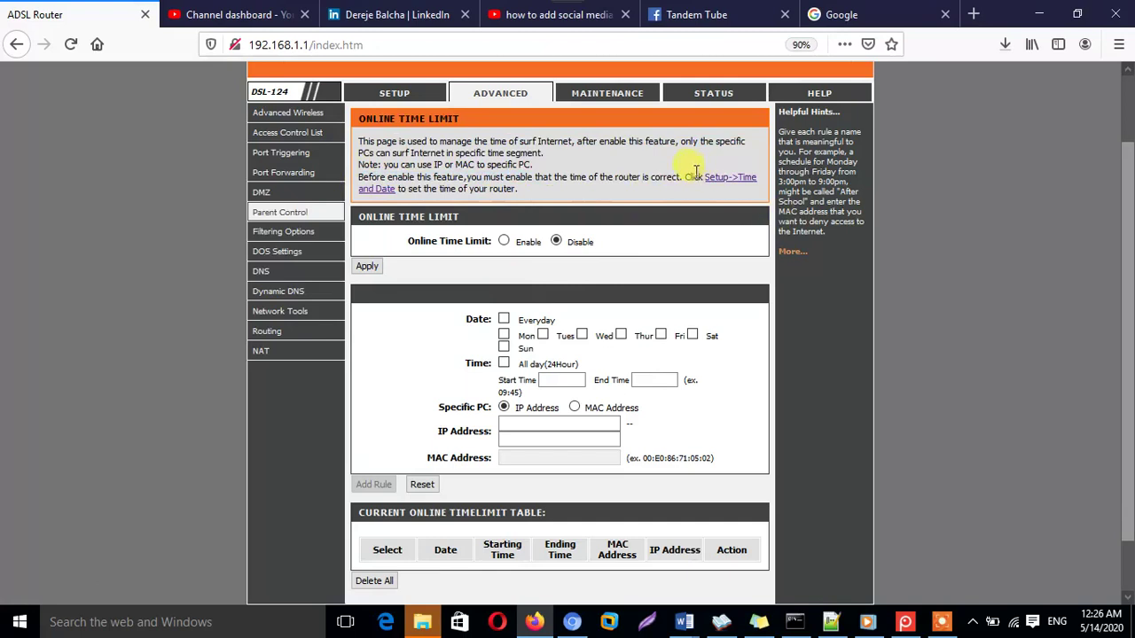
{"action": "left_click_drag", "start_coordinate": [687, 176], "coordinate": [705, 199]}
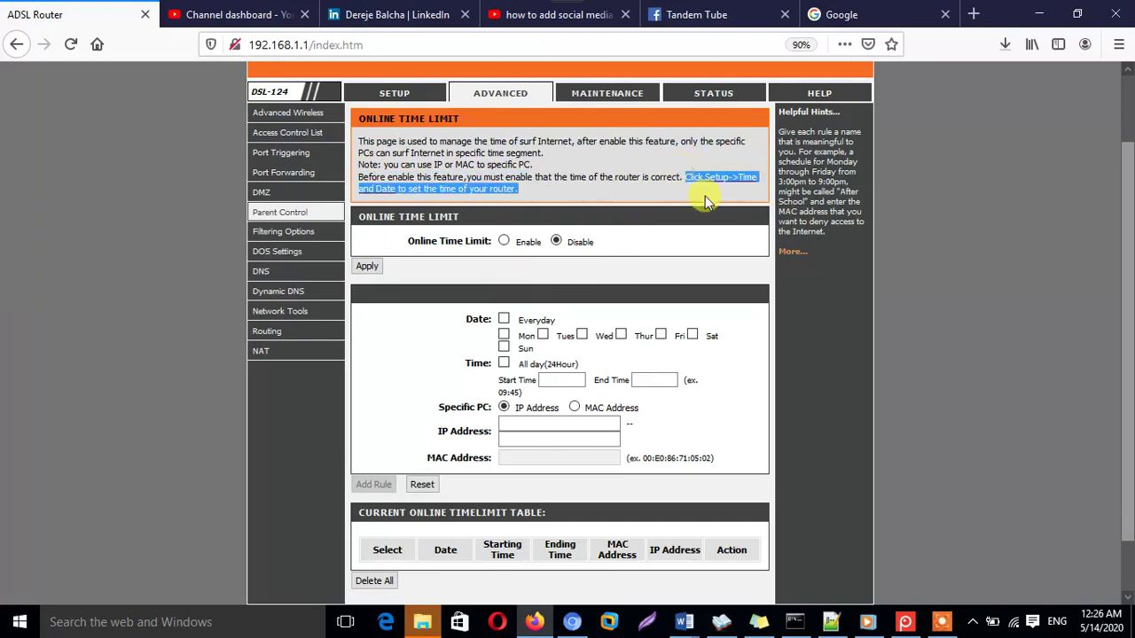
{"action": "left_click", "coordinate": [960, 178]}
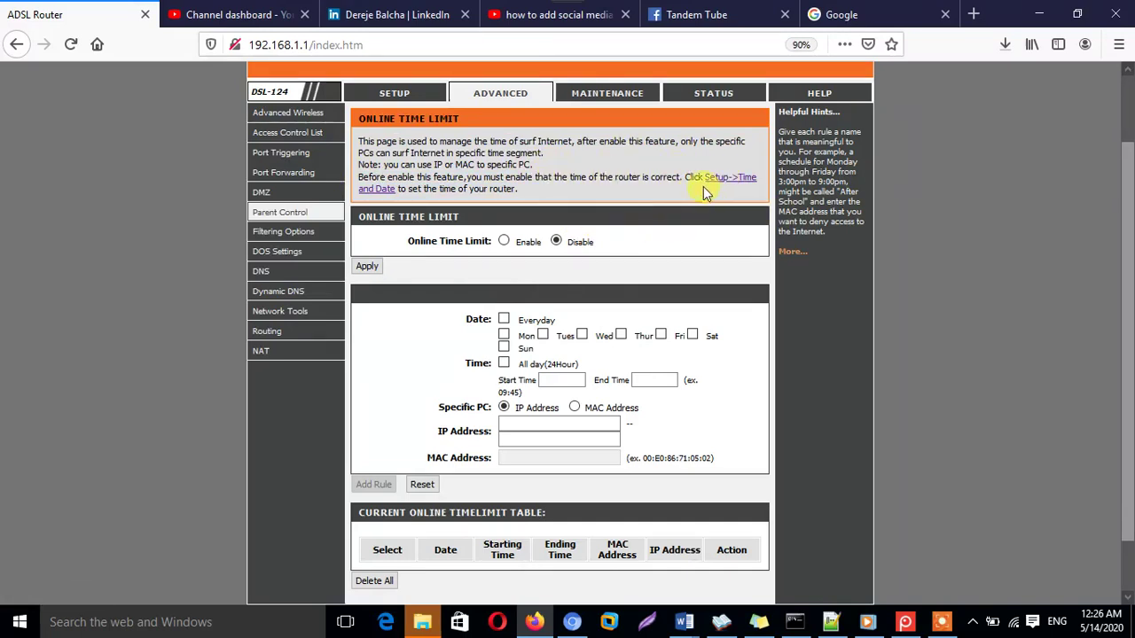
Check the Status overview, then view System Time Configuration under Setup > Time and Date
{"action": "left_click", "coordinate": [715, 94]}
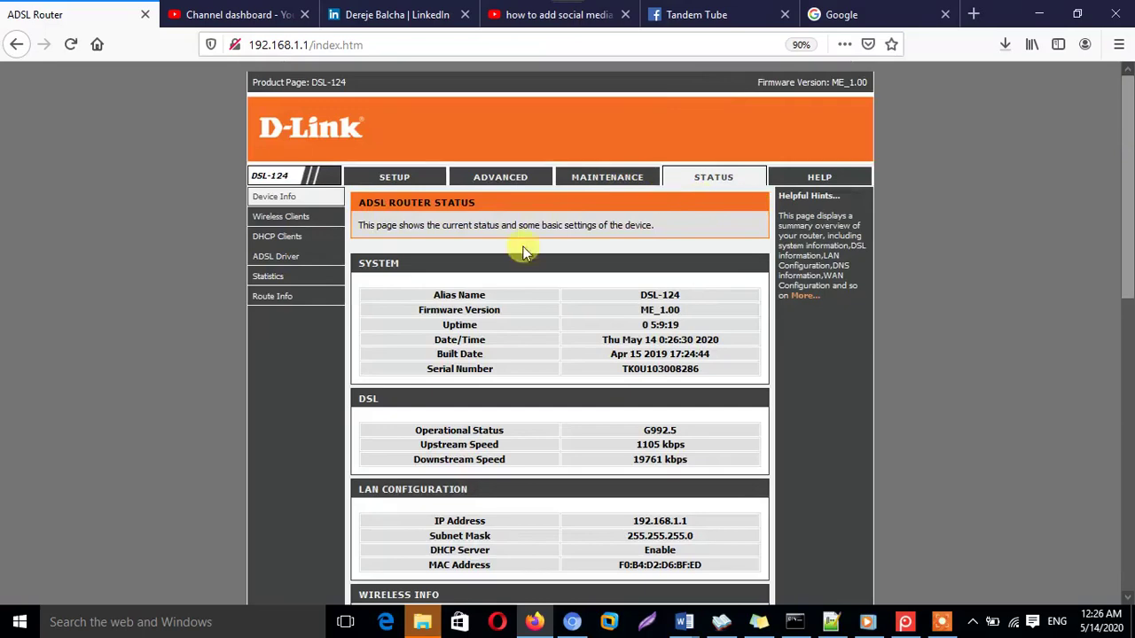
{"action": "left_click", "coordinate": [396, 180]}
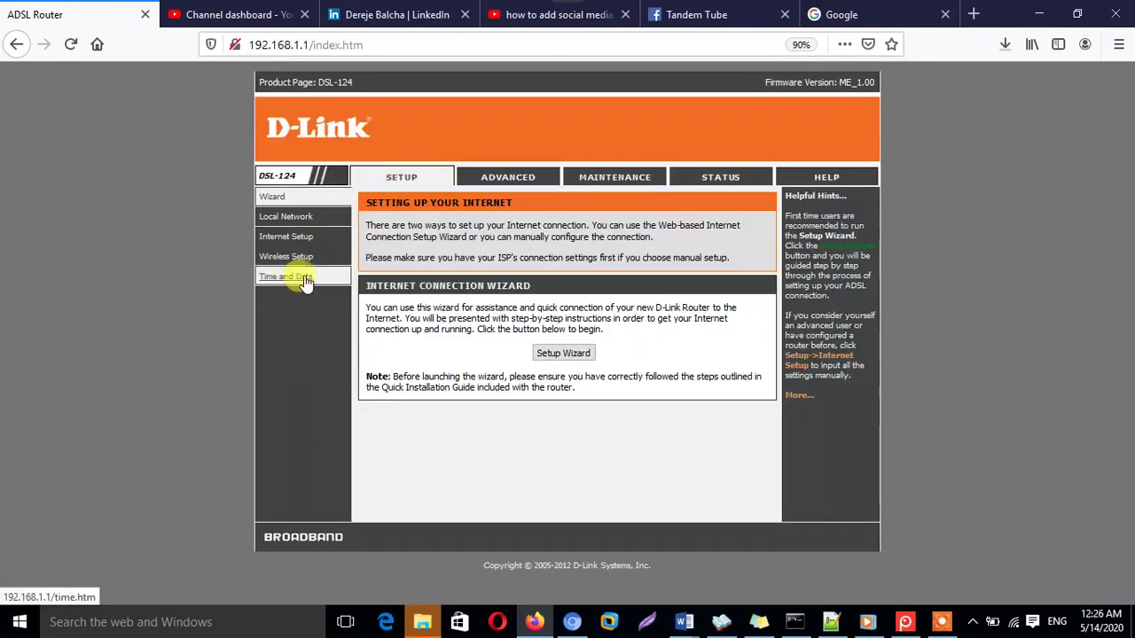
{"action": "left_click", "coordinate": [303, 278]}
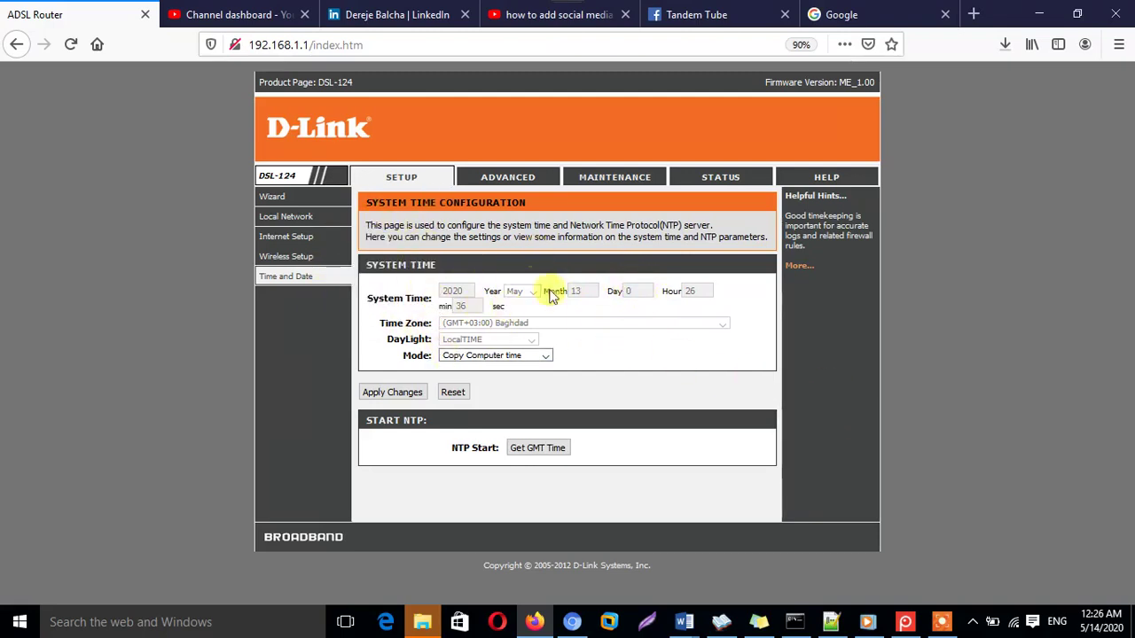
Navigate to Advanced > Parent Control > Online Time Limit and scroll down the page
{"action": "left_click", "coordinate": [509, 180]}
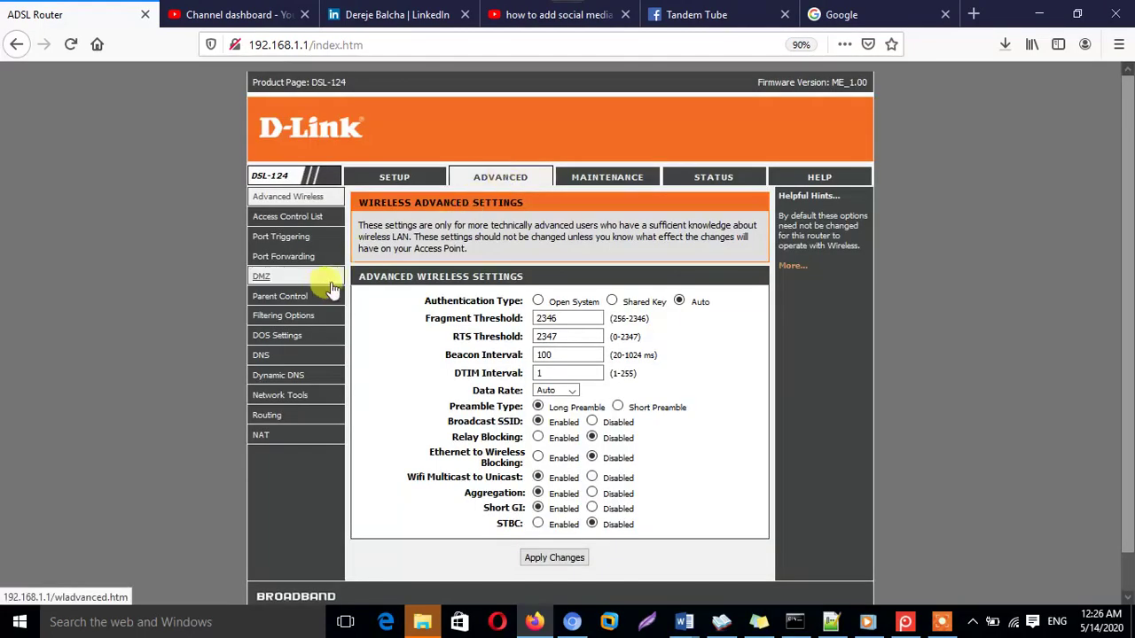
{"action": "mouse_move", "coordinate": [306, 296]}
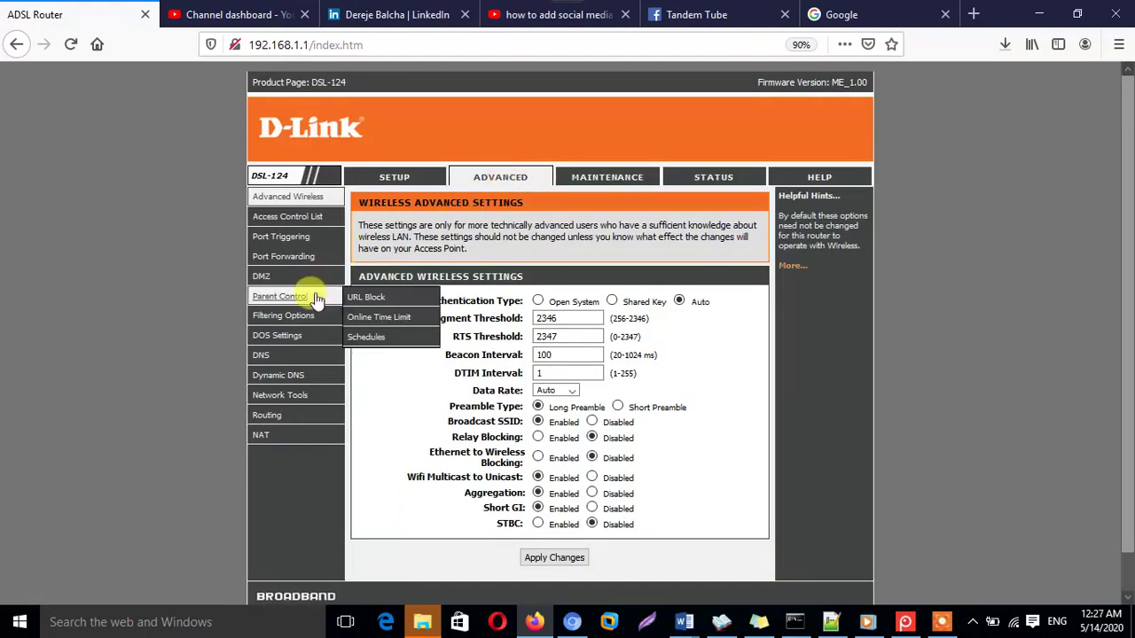
{"action": "left_click", "coordinate": [393, 319]}
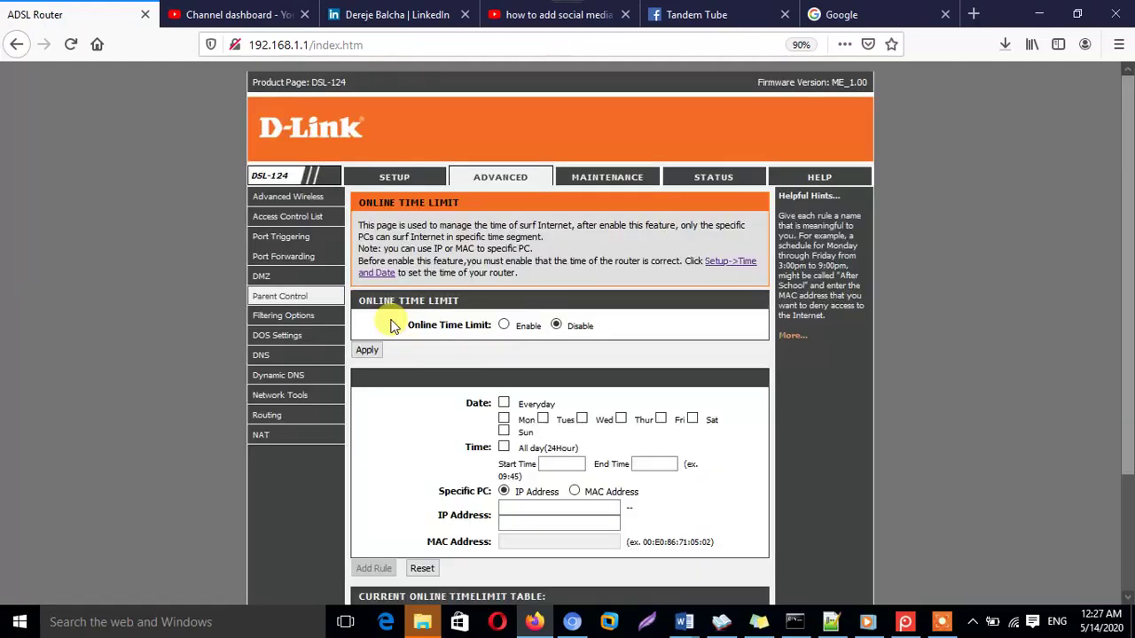
{"action": "left_click_drag", "start_coordinate": [1131, 224], "coordinate": [1119, 332]}
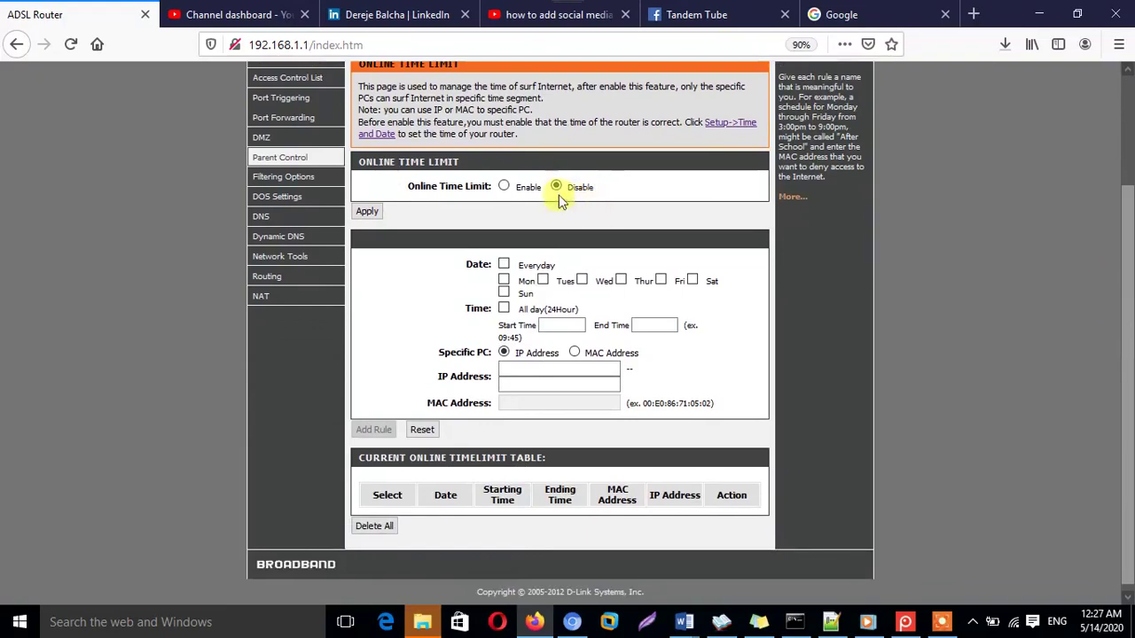
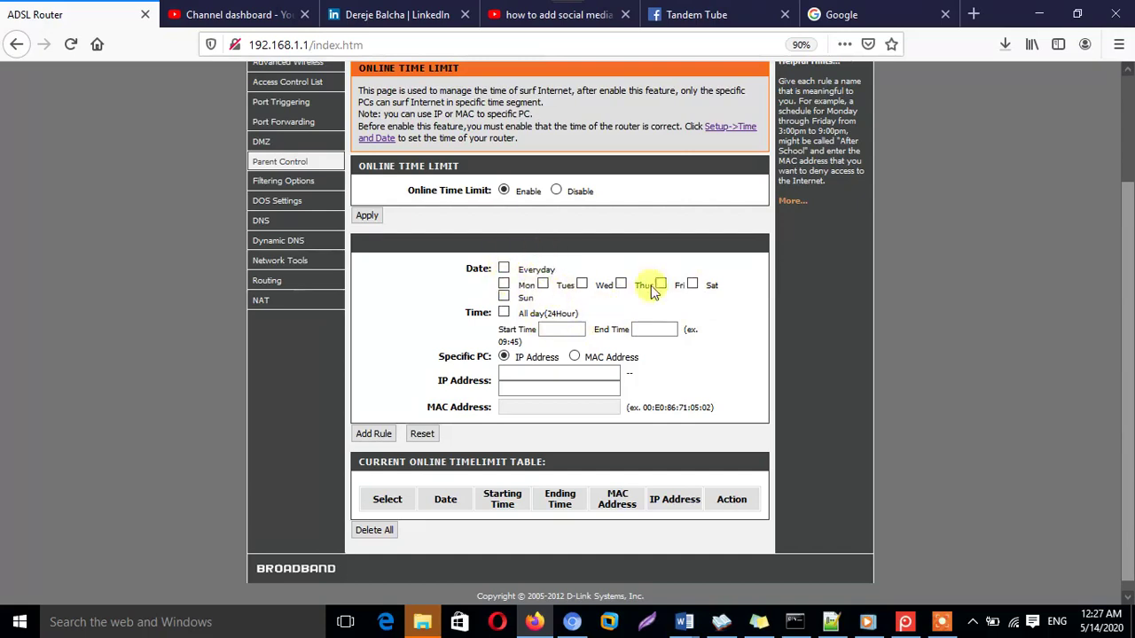
Tick Mon, Wed, Sat and Sun under Date for the new time-limit rule
{"action": "left_click", "coordinate": [504, 285]}
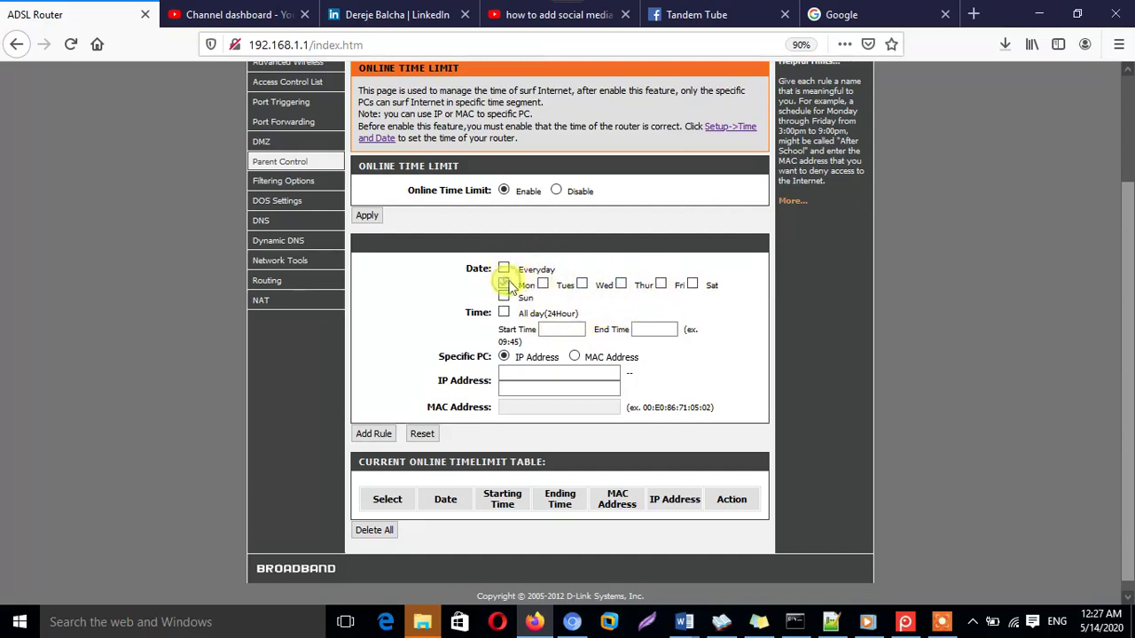
{"action": "left_click", "coordinate": [581, 284]}
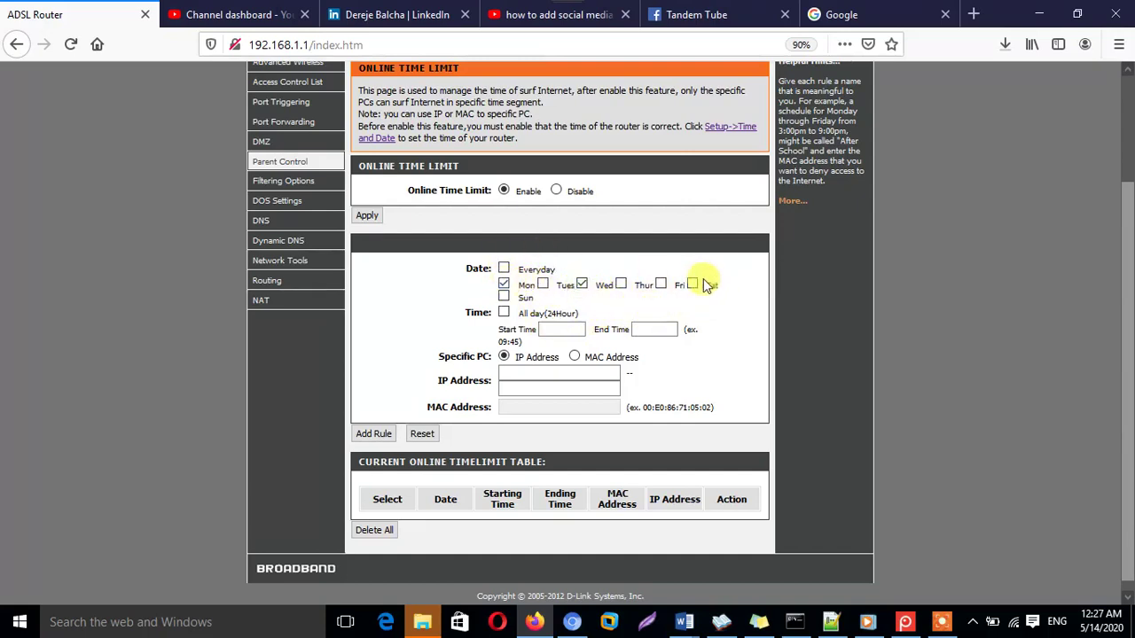
{"action": "left_click", "coordinate": [692, 284]}
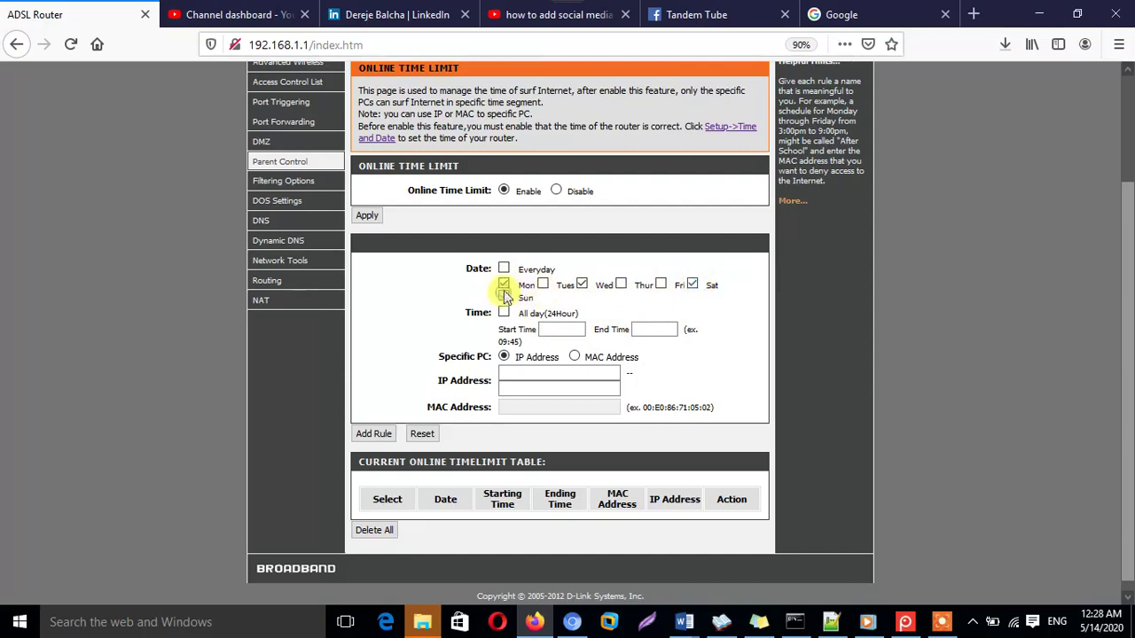
{"action": "left_click", "coordinate": [504, 297]}
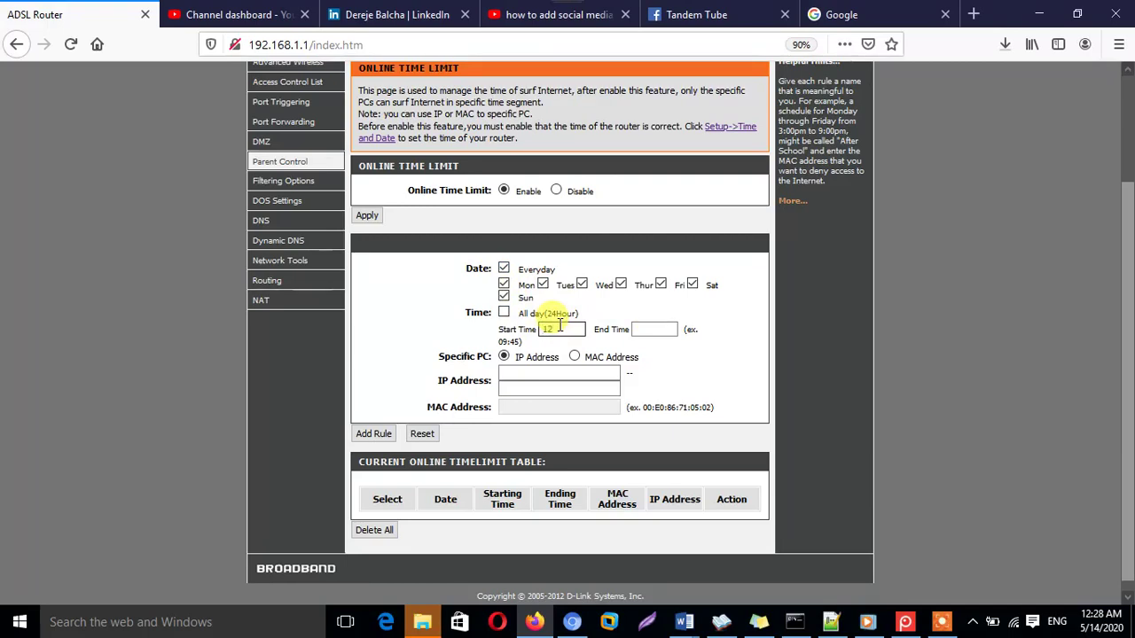
Fill in Start Time 12:00 and End Time 17:30
{"action": "left_click", "coordinate": [649, 329]}
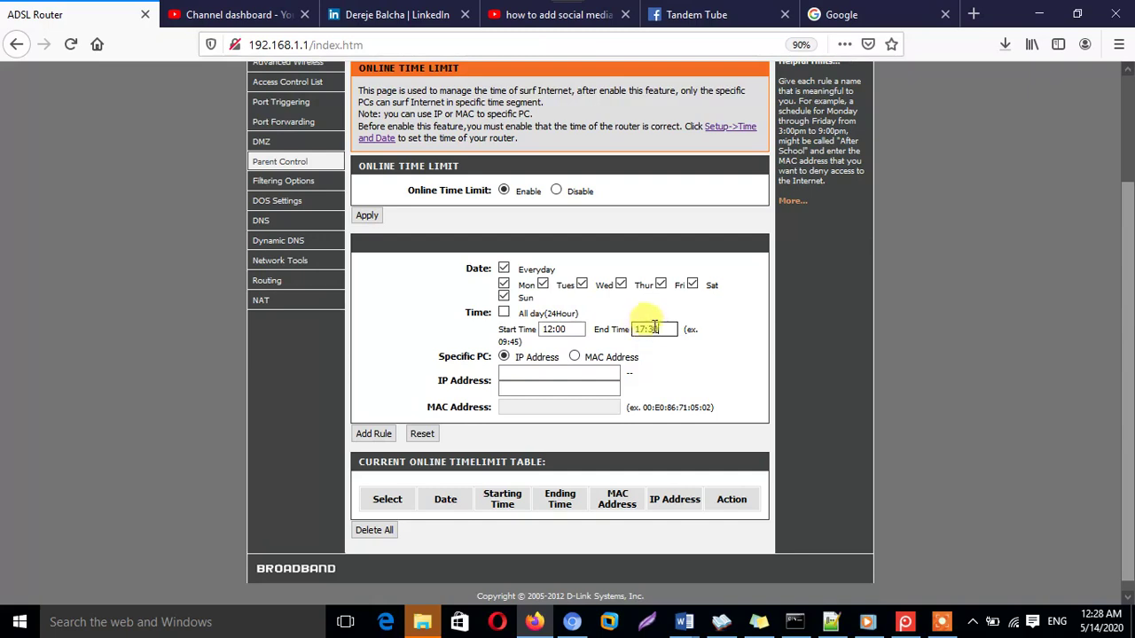
{"action": "left_click_drag", "start_coordinate": [656, 329], "coordinate": [543, 329]}
{"action": "left_click_drag", "start_coordinate": [665, 331], "coordinate": [521, 330]}
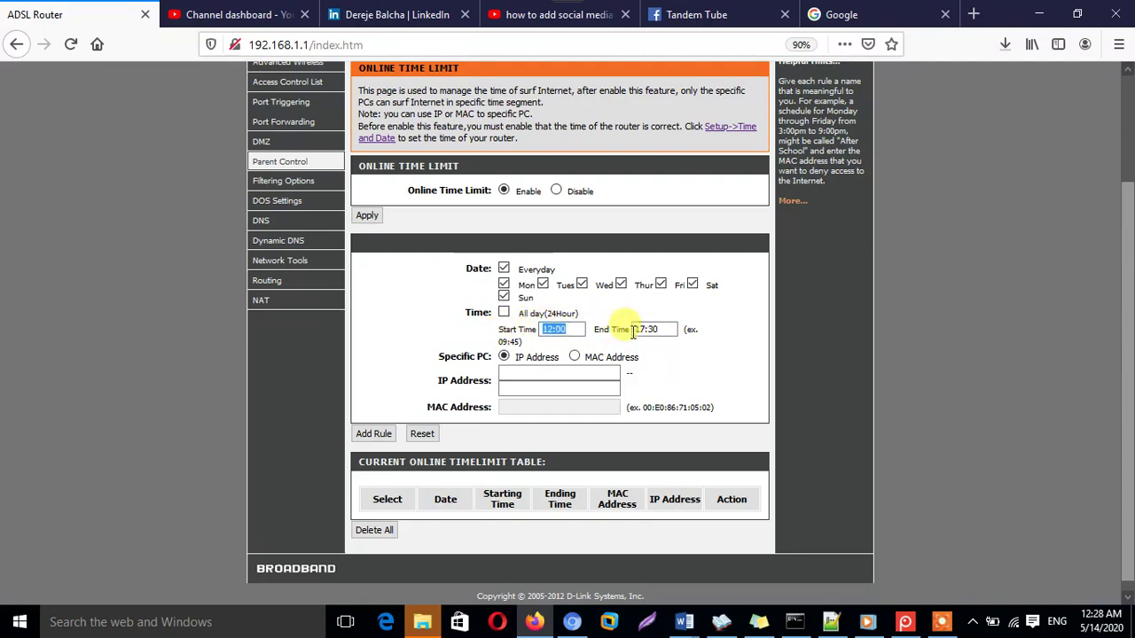
{"action": "left_click_drag", "start_coordinate": [634, 329], "coordinate": [567, 337]}
{"action": "double_click", "coordinate": [562, 337]}
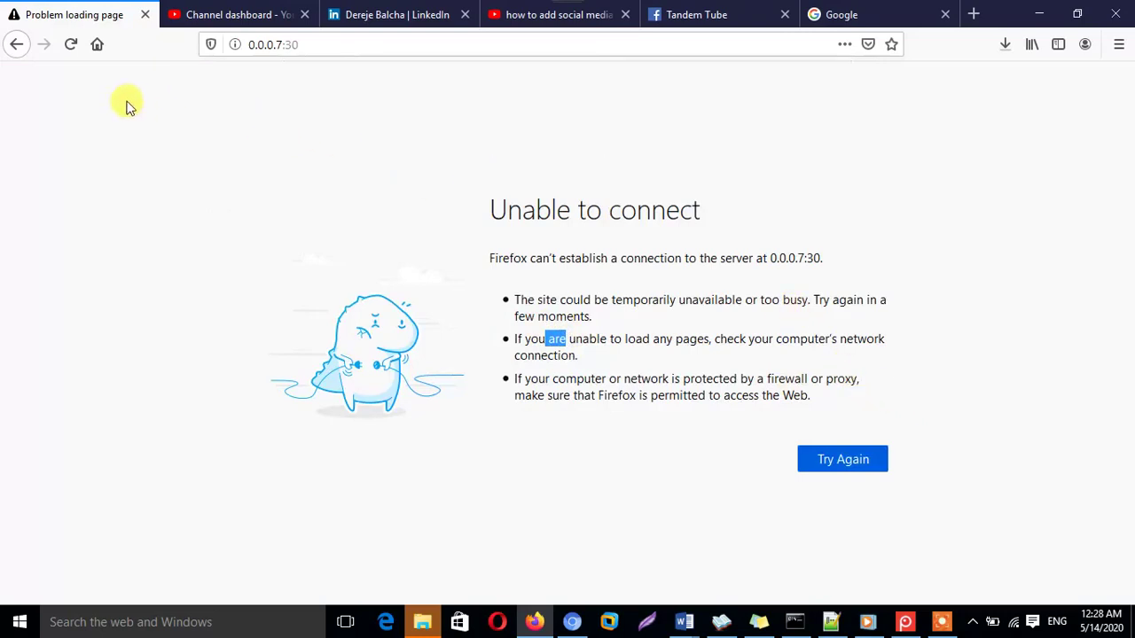
Go back from the error page and confirm the 12:00–17:30 time values
{"action": "left_click", "coordinate": [18, 45]}
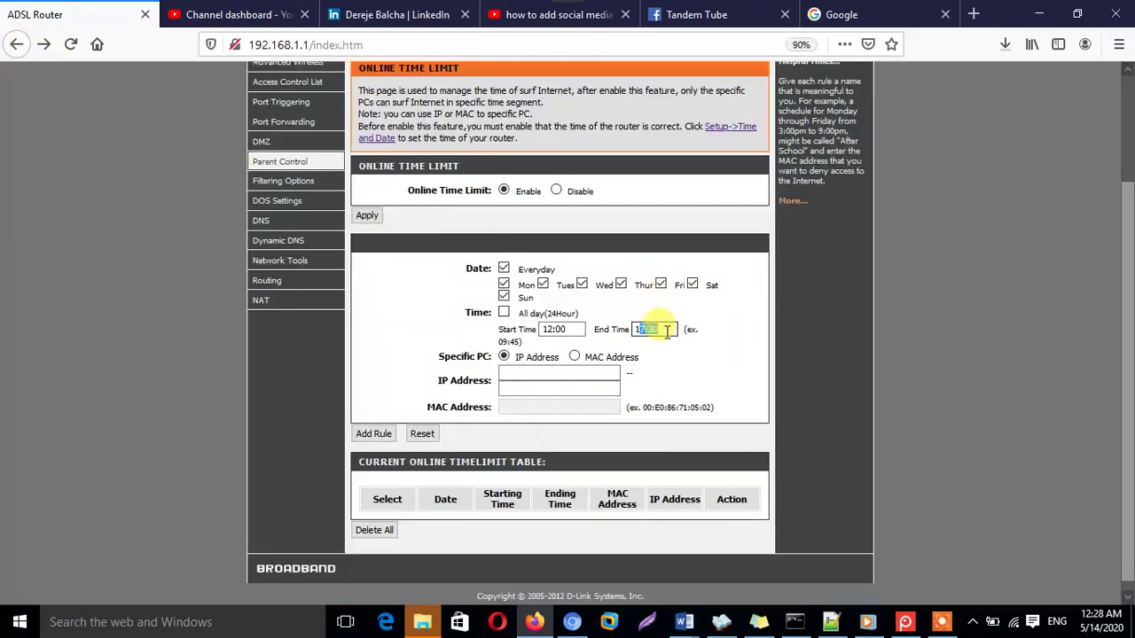
{"action": "triple_click", "coordinate": [656, 329]}
{"action": "left_click_drag", "start_coordinate": [578, 330], "coordinate": [510, 330]}
{"action": "left_click", "coordinate": [674, 380]}
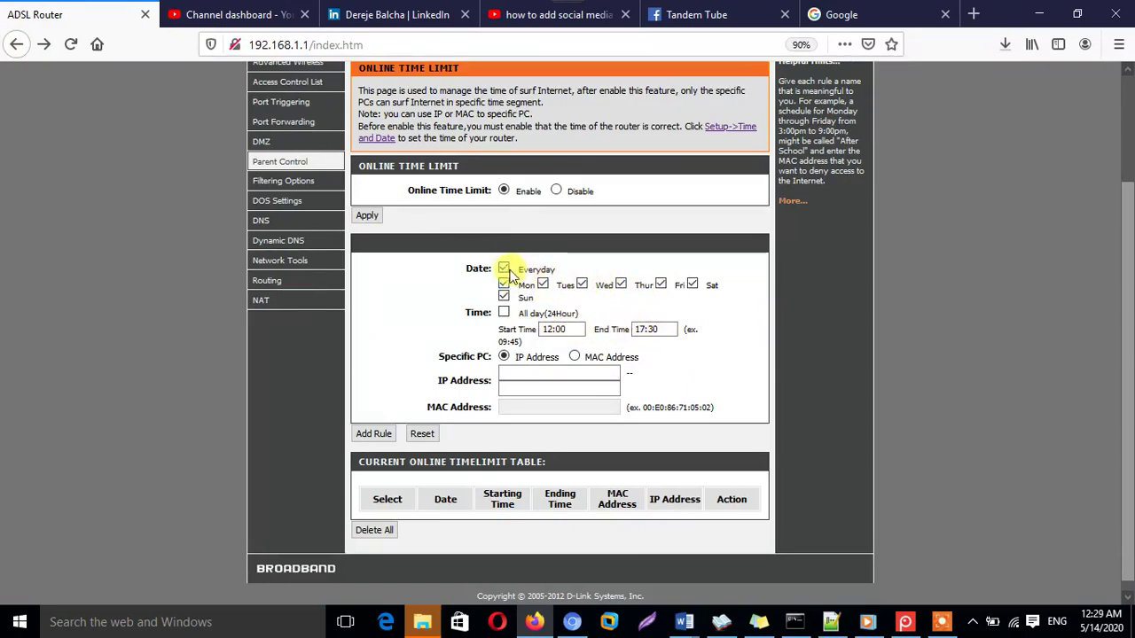
Untick Everyday and limit the rule to Tuesday and Wednesday
{"action": "left_click", "coordinate": [503, 268]}
{"action": "left_click", "coordinate": [543, 284]}
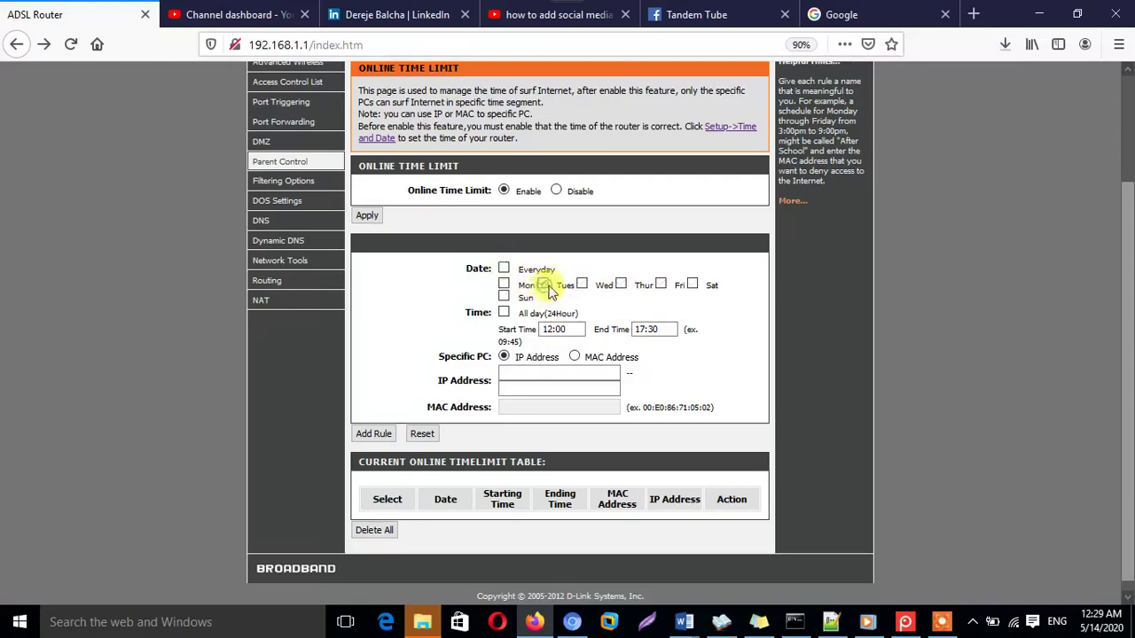
{"action": "left_click", "coordinate": [581, 285]}
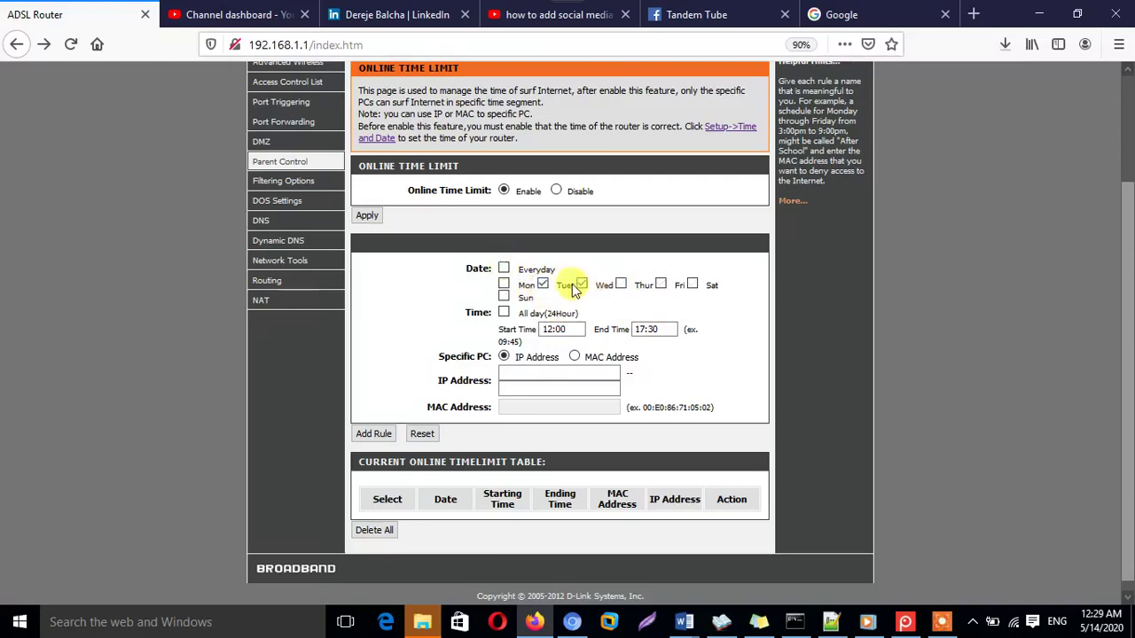
Identify the device by MAC Address instead of IP, and bring up Command Prompt
{"action": "left_click", "coordinate": [586, 377]}
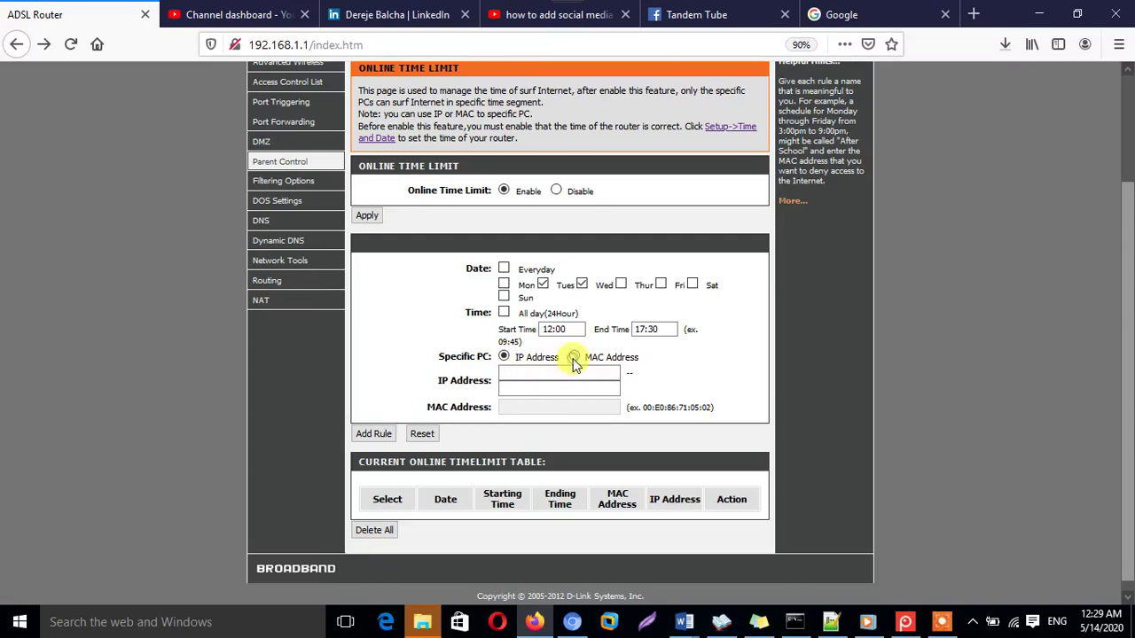
{"action": "left_click", "coordinate": [575, 358]}
{"action": "left_click", "coordinate": [536, 406]}
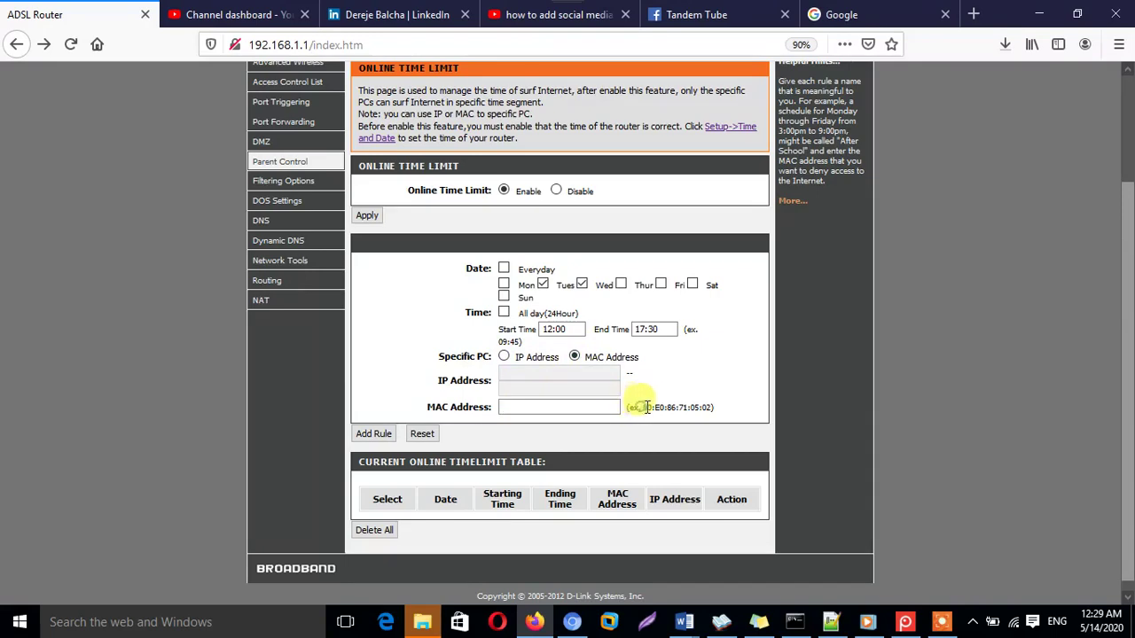
{"action": "left_click_drag", "start_coordinate": [642, 407], "coordinate": [707, 409]}
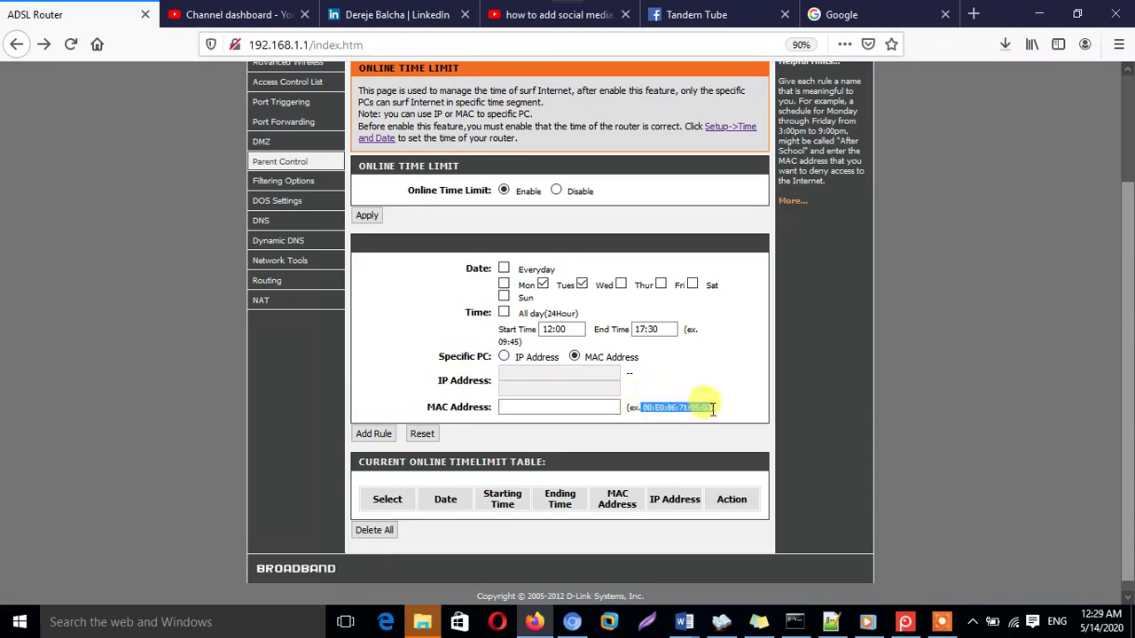
{"action": "left_click", "coordinate": [579, 407]}
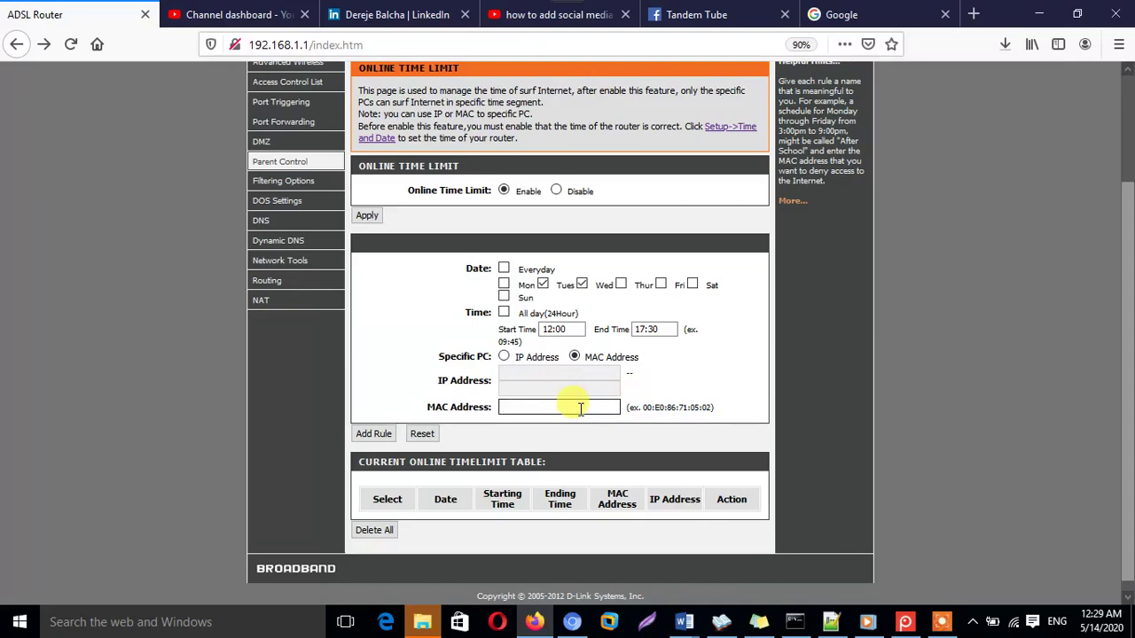
{"action": "left_click", "coordinate": [795, 622]}
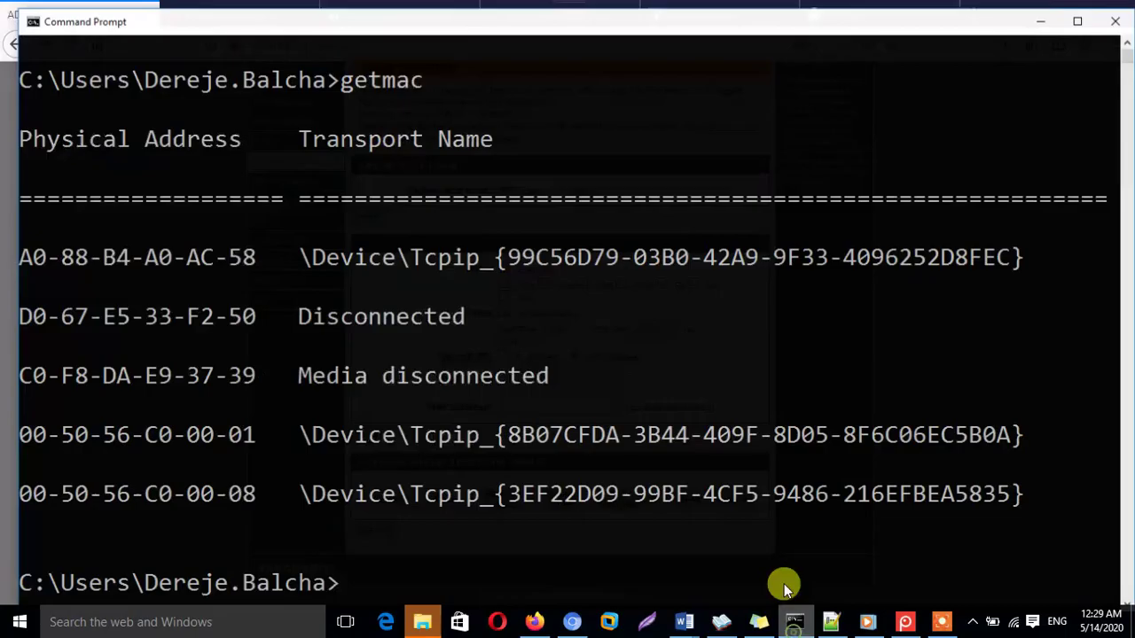
Run getmac, select the first Physical Address, and minimize Command Prompt
{"action": "type", "text": "ge"}
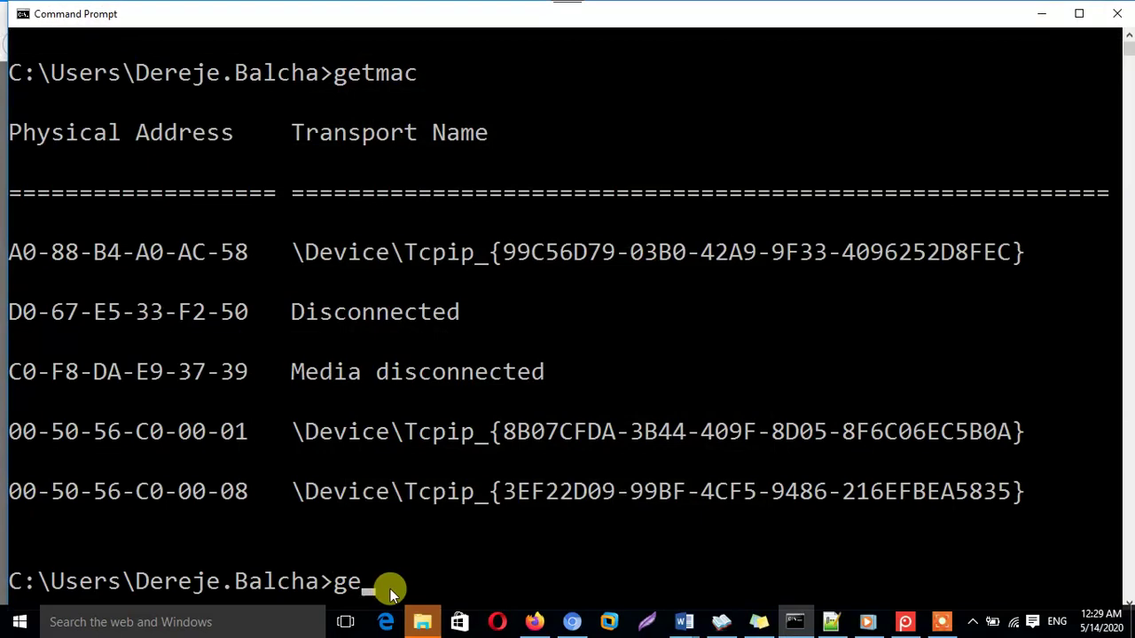
{"action": "type", "text": "tmac"}
{"action": "key", "text": "Return"}
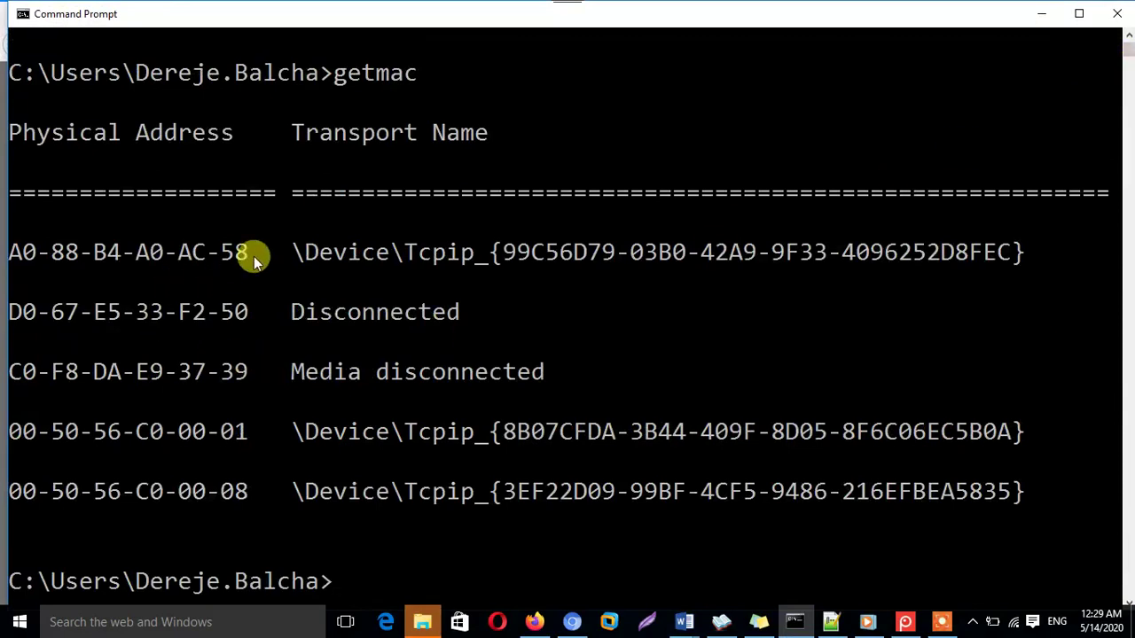
{"action": "left_click_drag", "start_coordinate": [253, 256], "coordinate": [4, 253]}
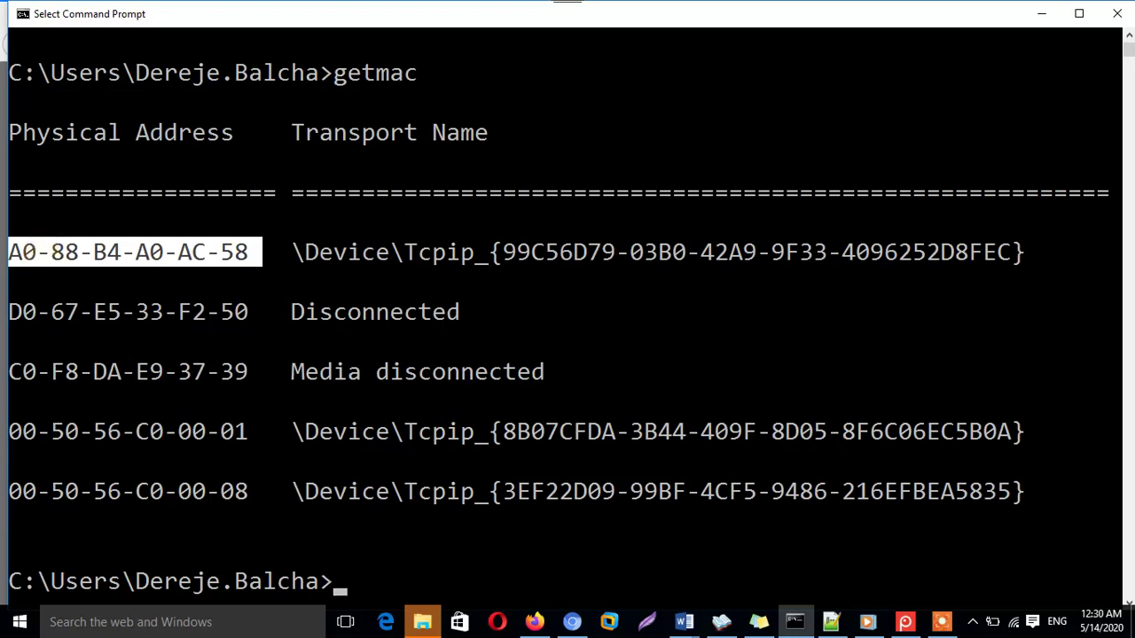
{"action": "left_click", "coordinate": [1047, 15]}
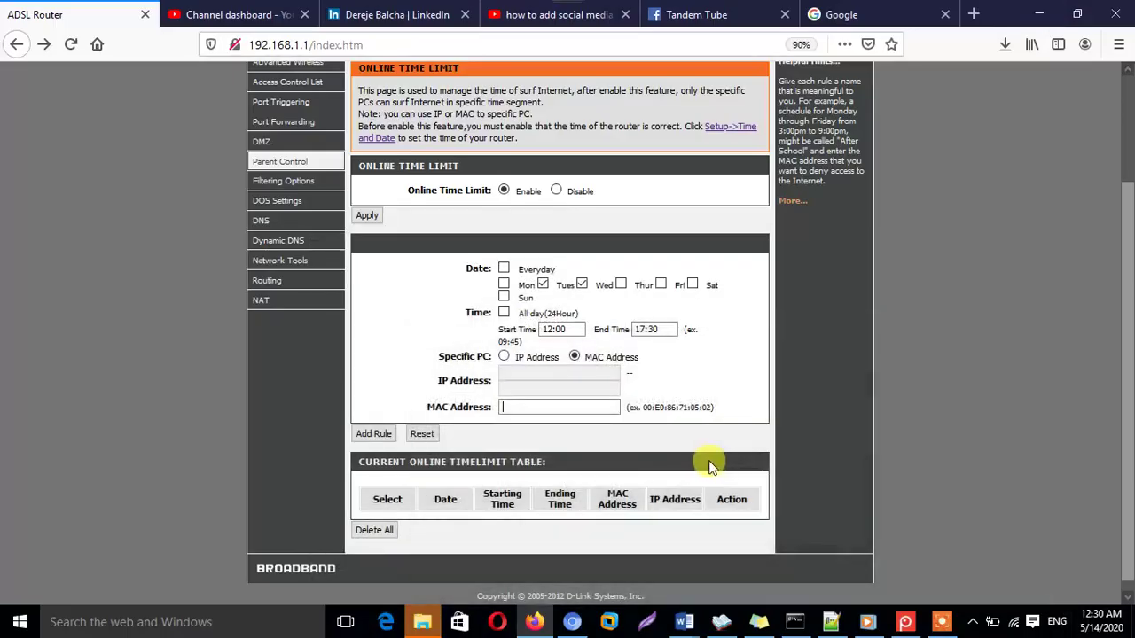
Fill MAC Address with c4:0b:cb:f7:0f:76 from the autocomplete suggestions
{"action": "left_click", "coordinate": [585, 407]}
{"action": "type", "text": "c"}
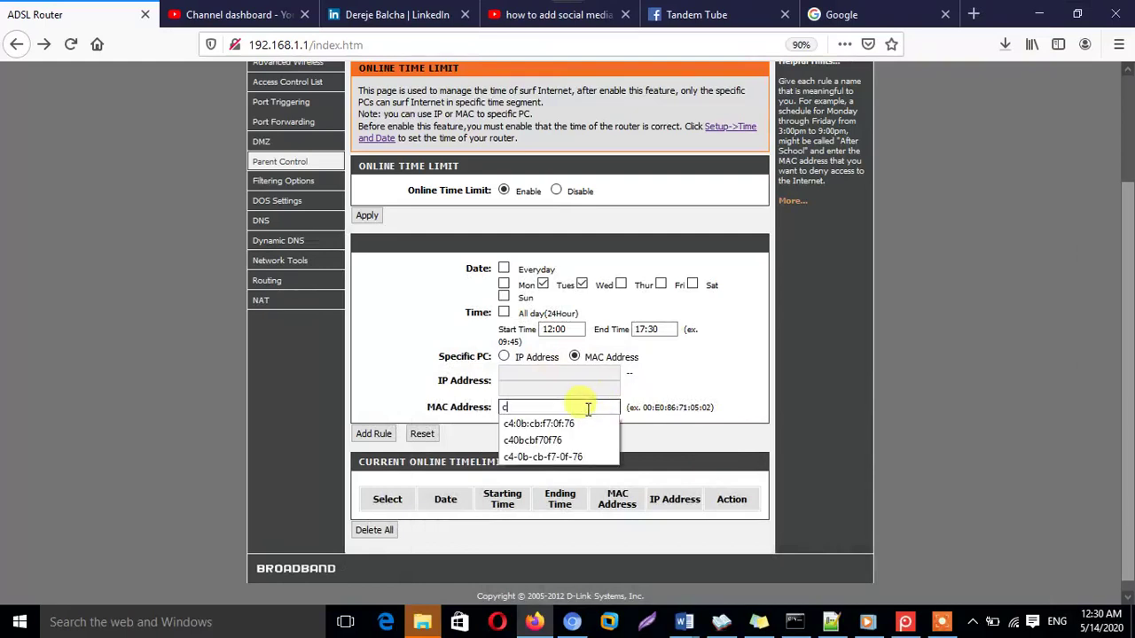
{"action": "left_click", "coordinate": [538, 424]}
{"action": "left_click", "coordinate": [515, 408]}
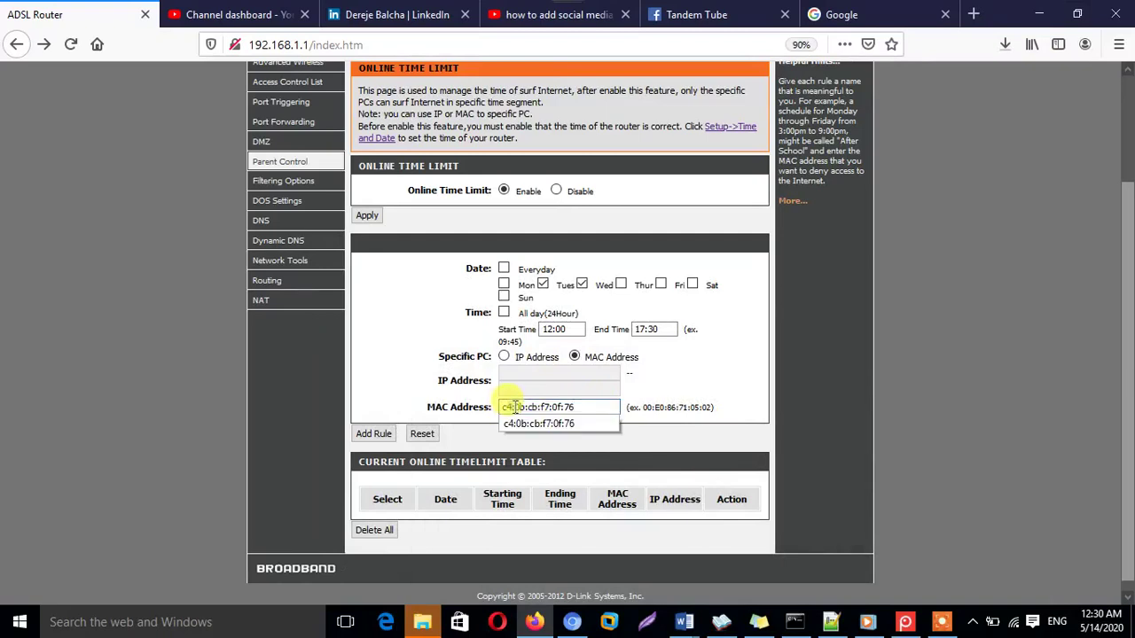
{"action": "left_click_drag", "start_coordinate": [513, 407], "coordinate": [559, 407]}
{"action": "left_click", "coordinate": [552, 407]}
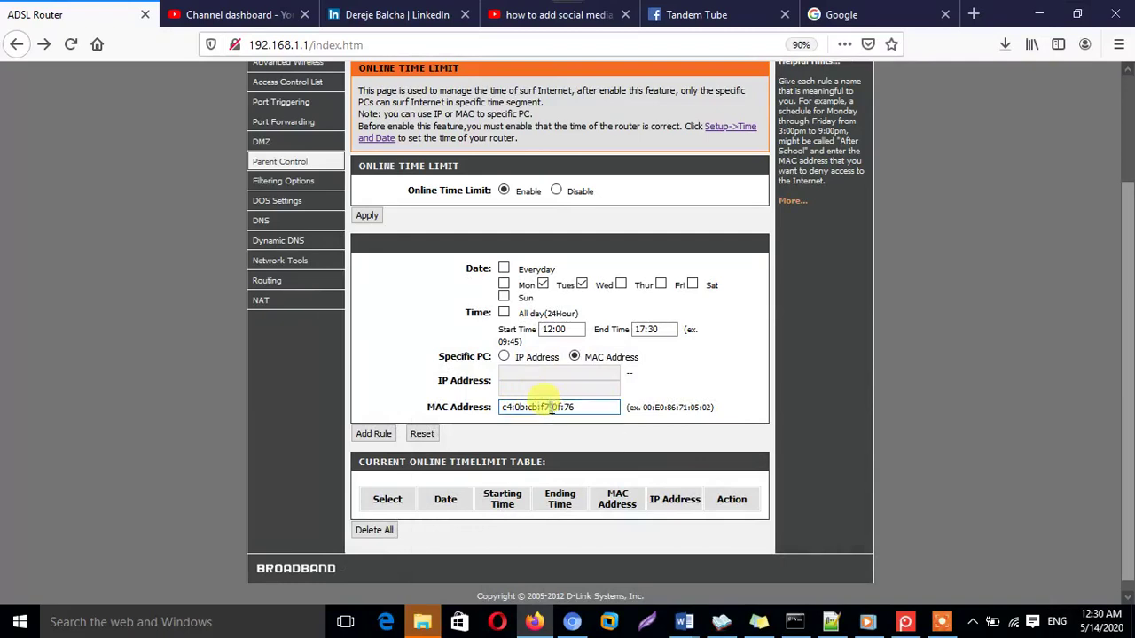
{"action": "left_click", "coordinate": [567, 407]}
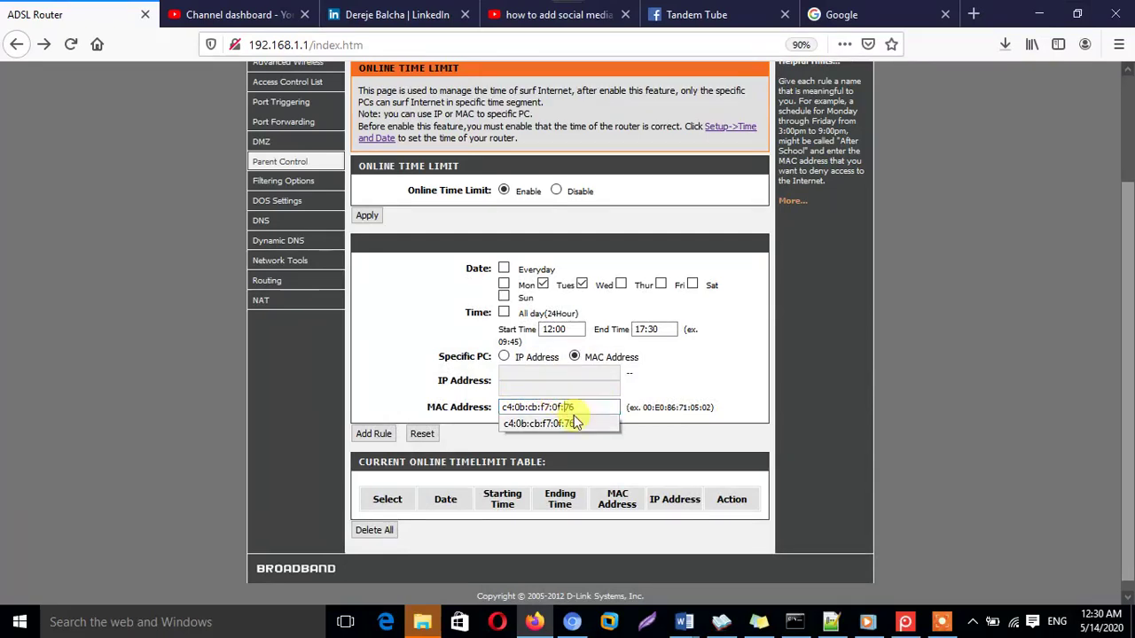
{"action": "left_click", "coordinate": [575, 423]}
Close the suggestion list and add the Tuesday–Wednesday 12:00–17:30 rule
{"action": "left_click", "coordinate": [596, 430]}
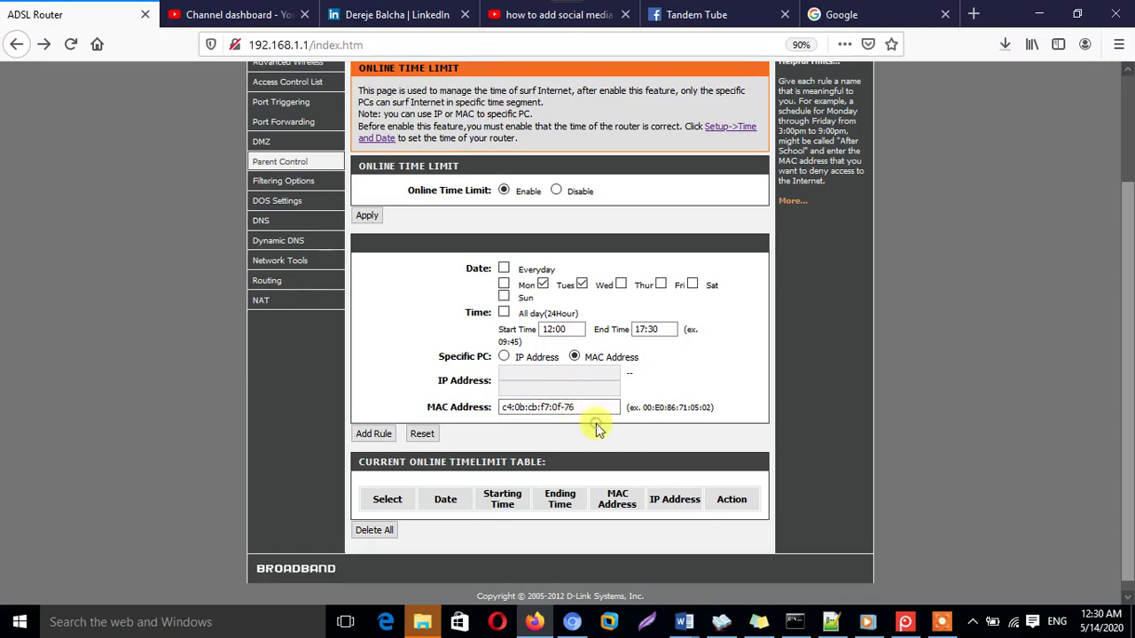
{"action": "left_click", "coordinate": [568, 405]}
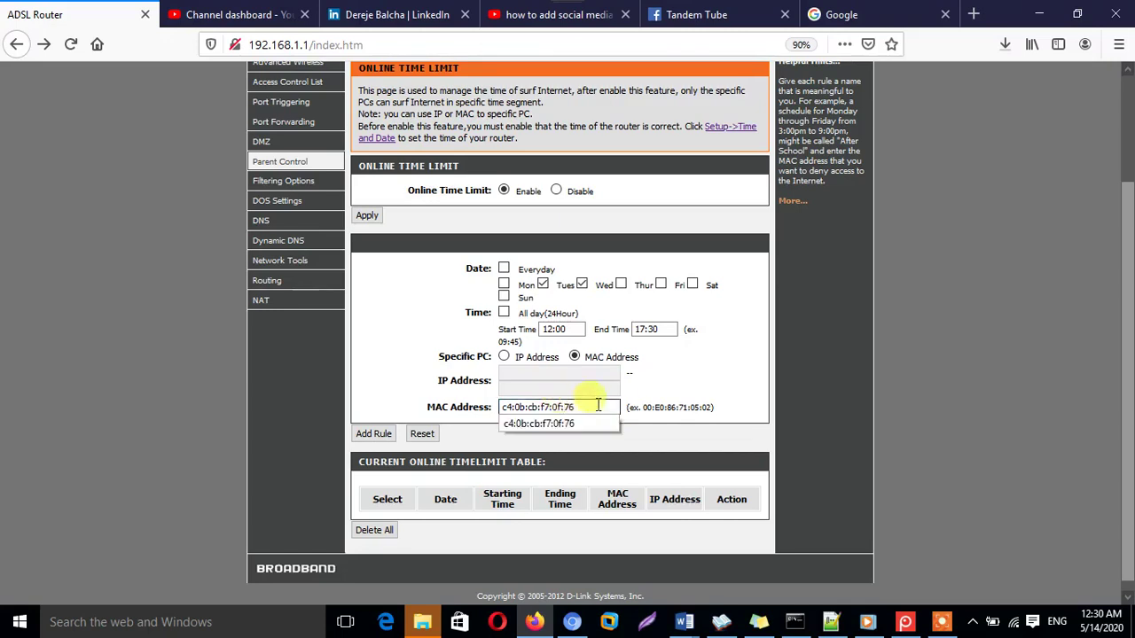
{"action": "left_click", "coordinate": [642, 429]}
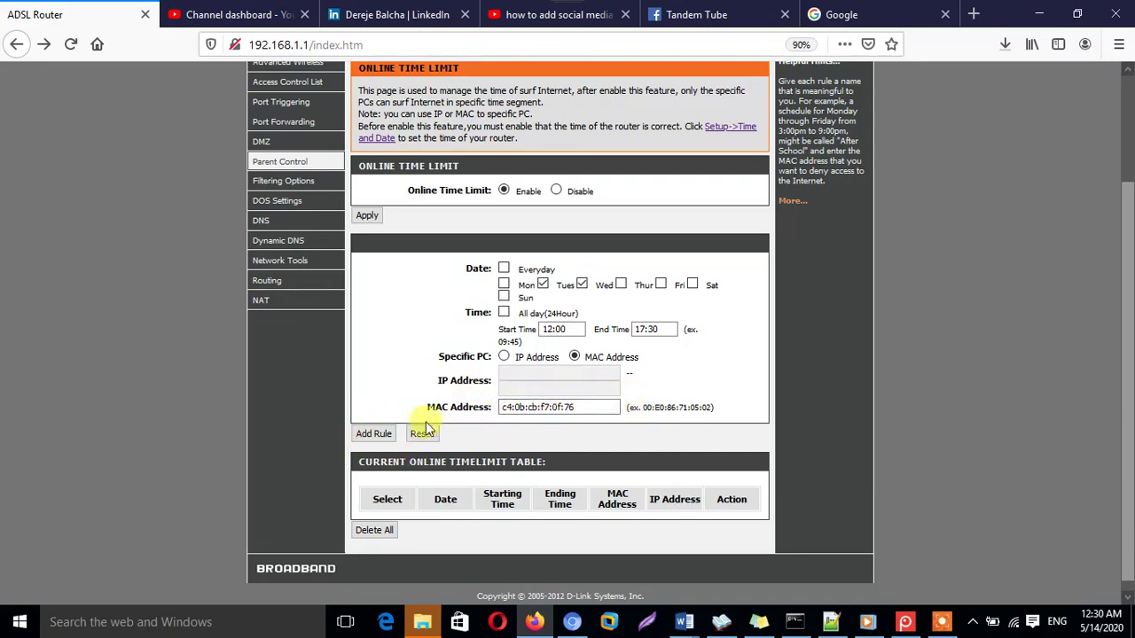
{"action": "left_click", "coordinate": [374, 433]}
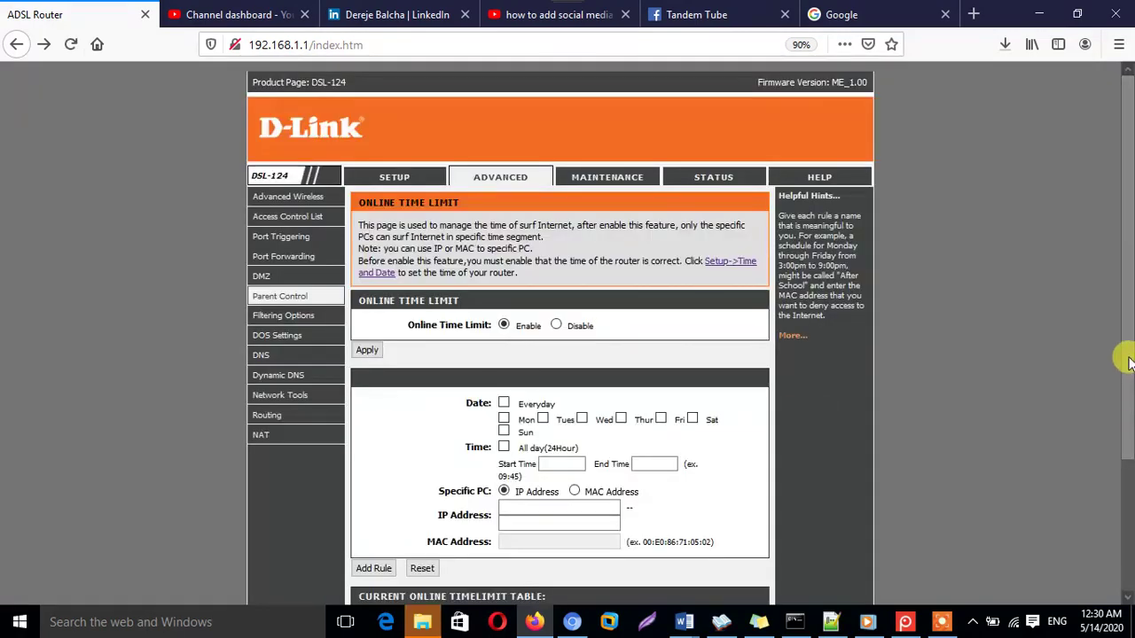
Scroll to the table and review the new Tues.Wed. 12:00–17:30 rule for the PC's MAC
{"action": "left_click_drag", "start_coordinate": [1128, 399], "coordinate": [1123, 488]}
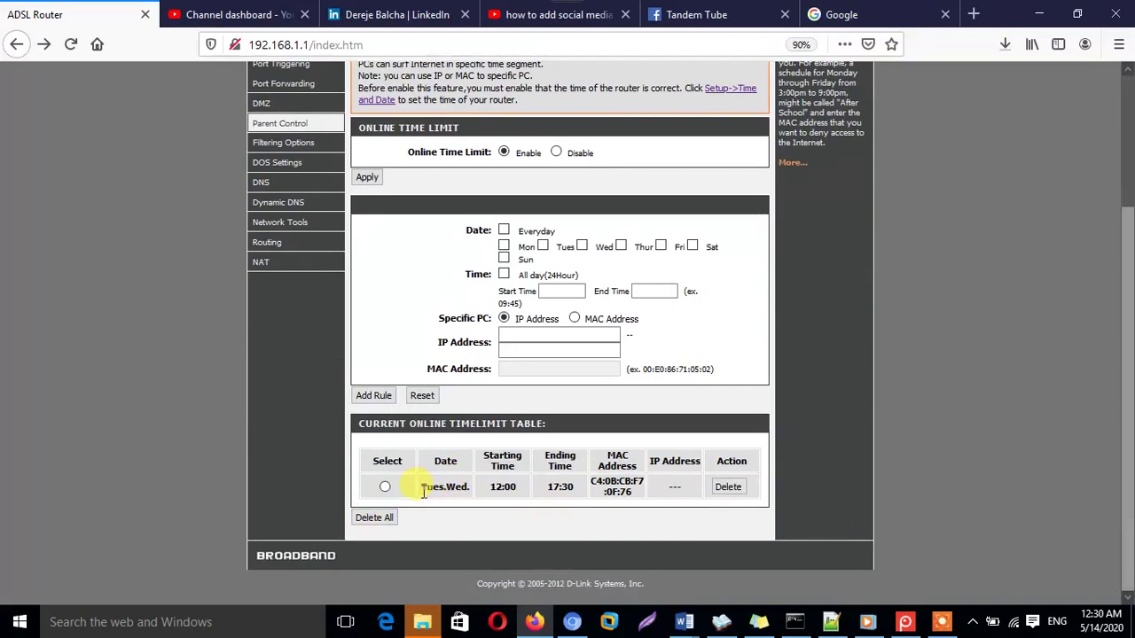
{"action": "left_click_drag", "start_coordinate": [423, 490], "coordinate": [643, 502]}
{"action": "left_click", "coordinate": [530, 492]}
{"action": "right_click", "coordinate": [599, 483]}
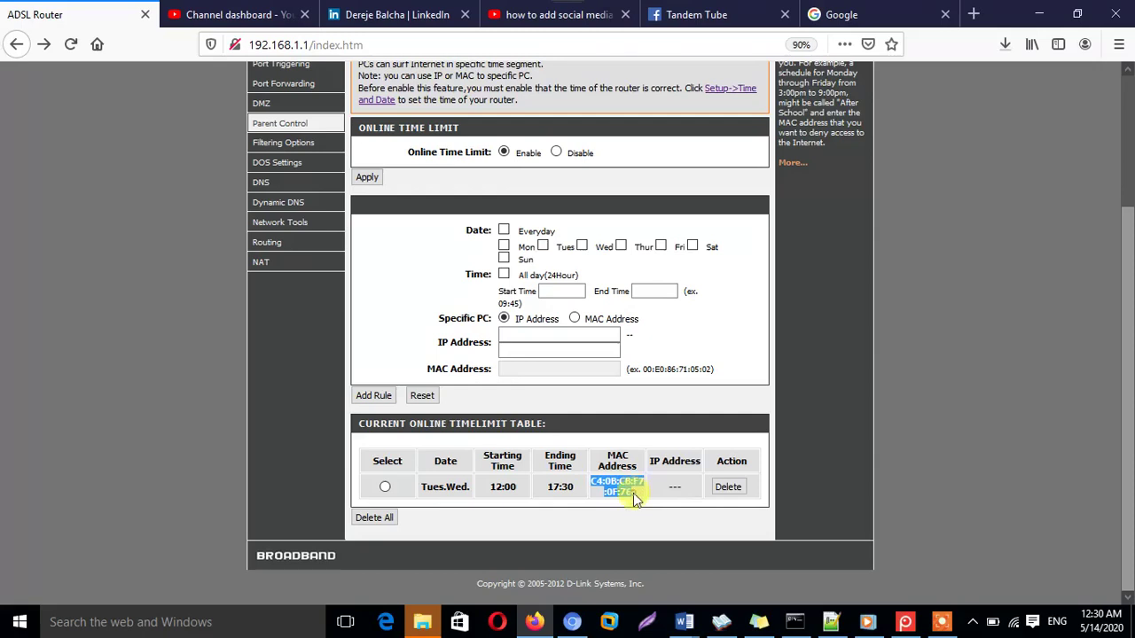
{"action": "left_click", "coordinate": [635, 495]}
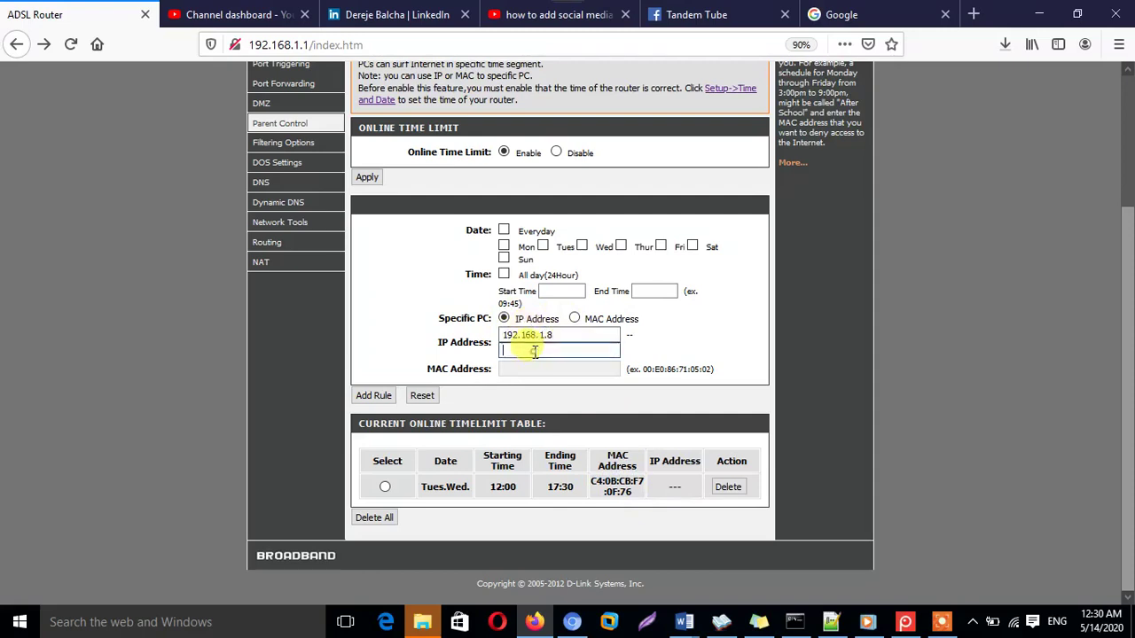
Enter 192.168.1.20 as the end of the 192.168.1.8–192.168.1.20 IP range
{"action": "left_click", "coordinate": [535, 351]}
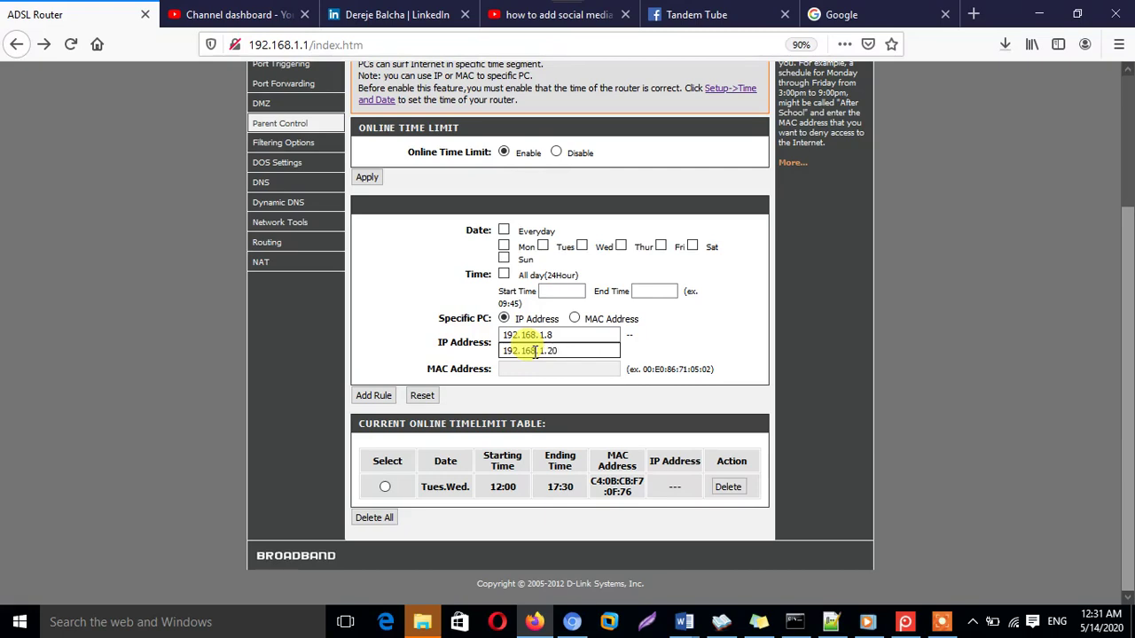
{"action": "left_click_drag", "start_coordinate": [523, 335], "coordinate": [498, 337]}
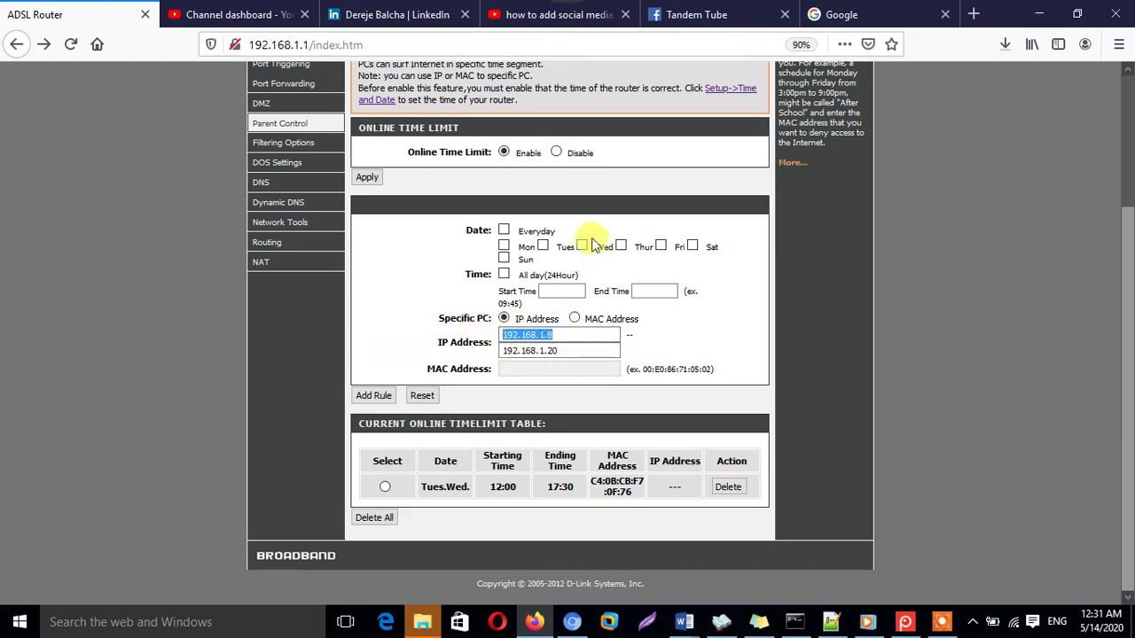
{"action": "left_click", "coordinate": [579, 342]}
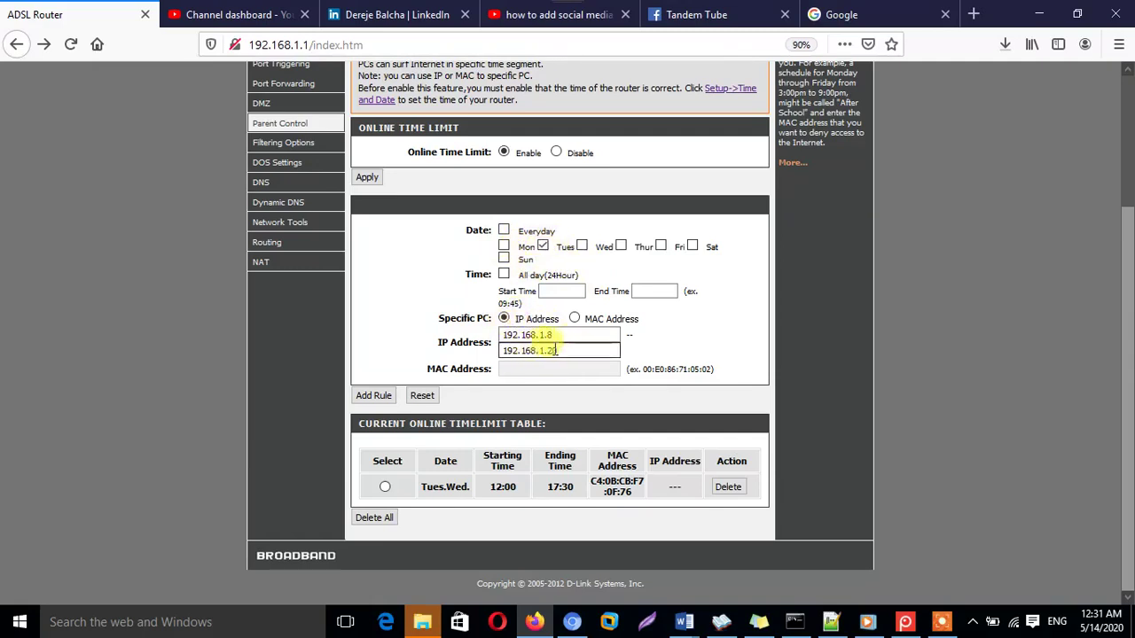
{"action": "triple_click", "coordinate": [532, 351]}
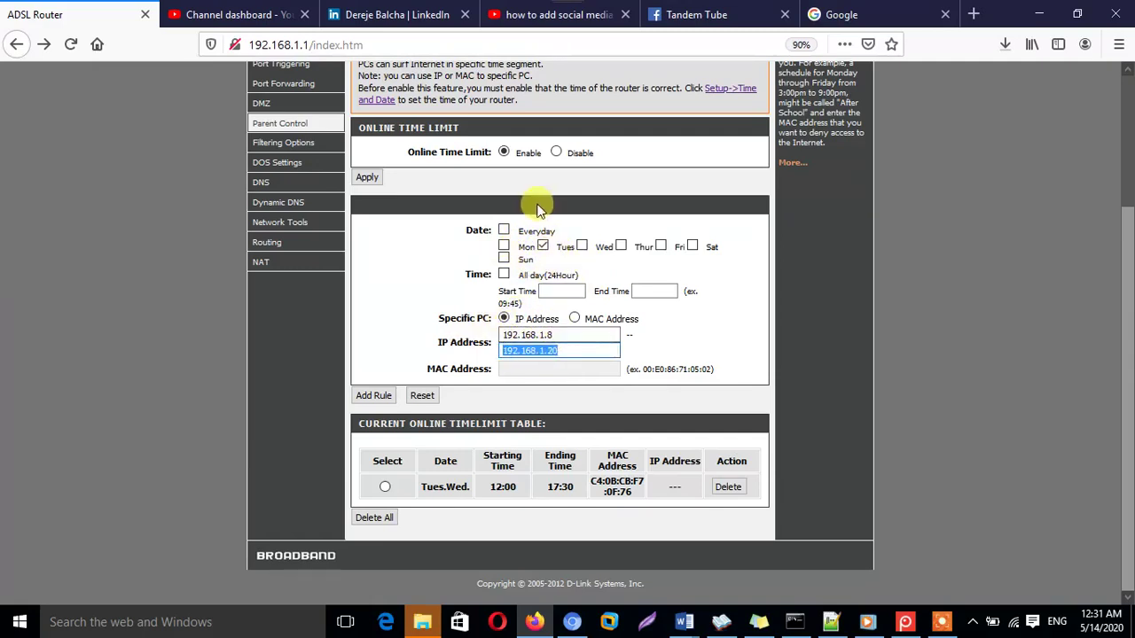
Set times 8:30 to 12:30 and try adding the rule, which raises a time-format warning
{"action": "left_click", "coordinate": [547, 292]}
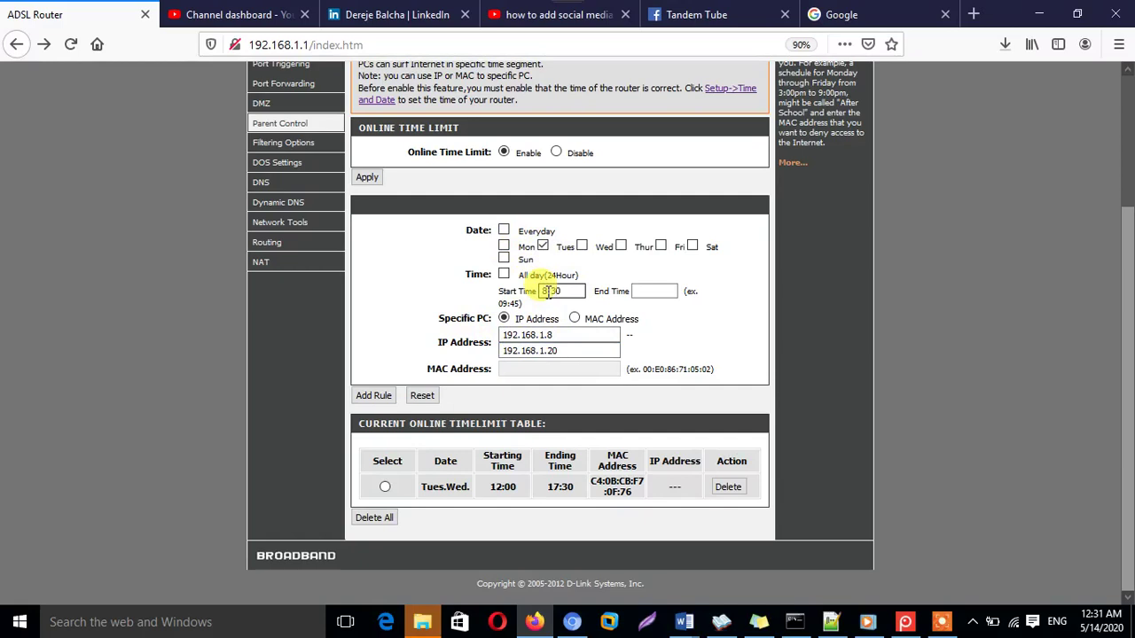
{"action": "left_click", "coordinate": [638, 290]}
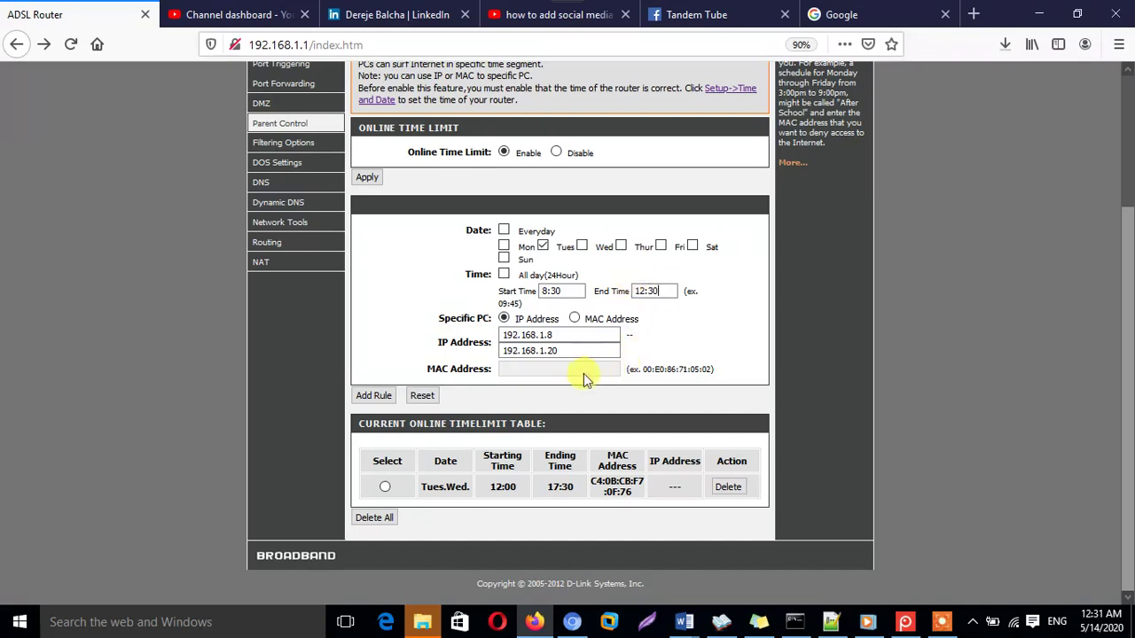
{"action": "left_click", "coordinate": [373, 396]}
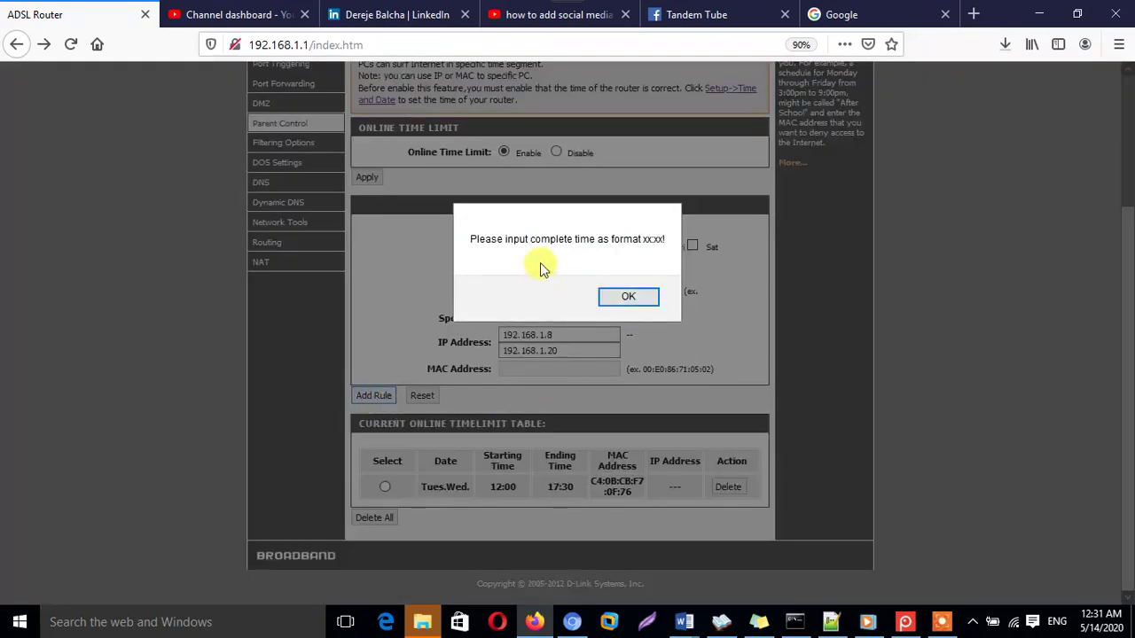
Dismiss the warning and re-enter Start Time 8:30 and End Time 12:30
{"action": "left_click", "coordinate": [628, 298]}
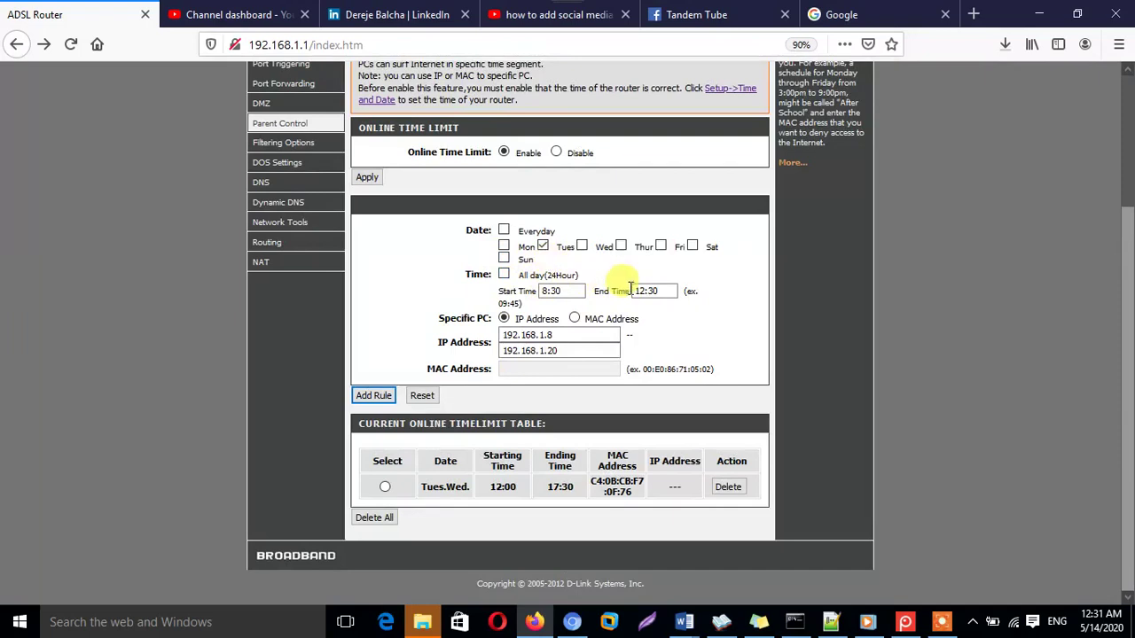
{"action": "left_click", "coordinate": [504, 276]}
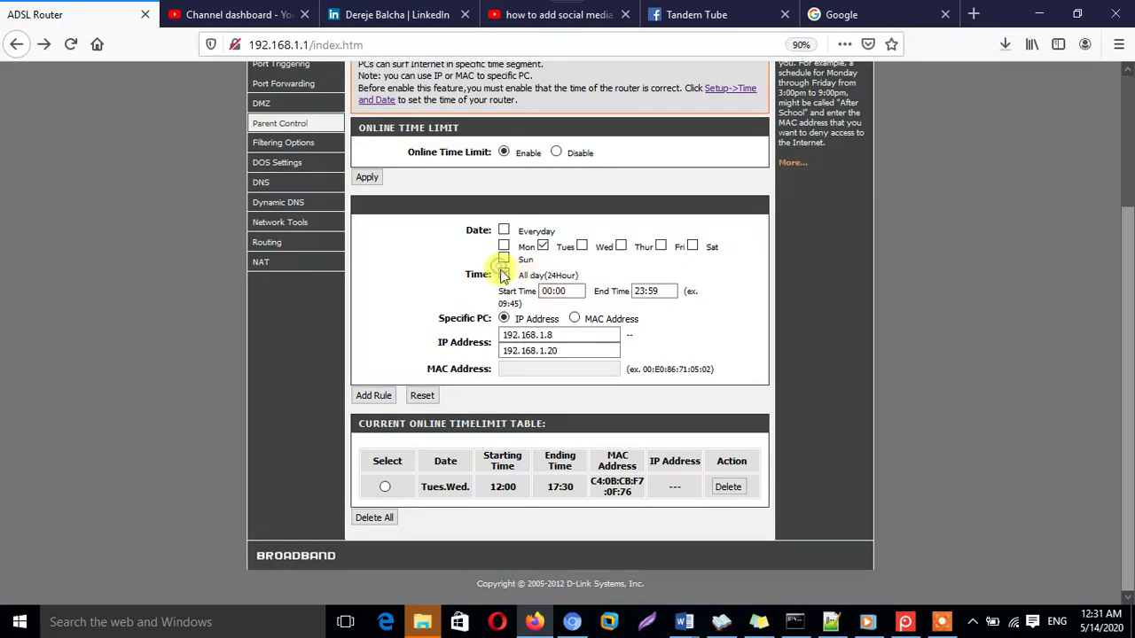
{"action": "left_click", "coordinate": [565, 291]}
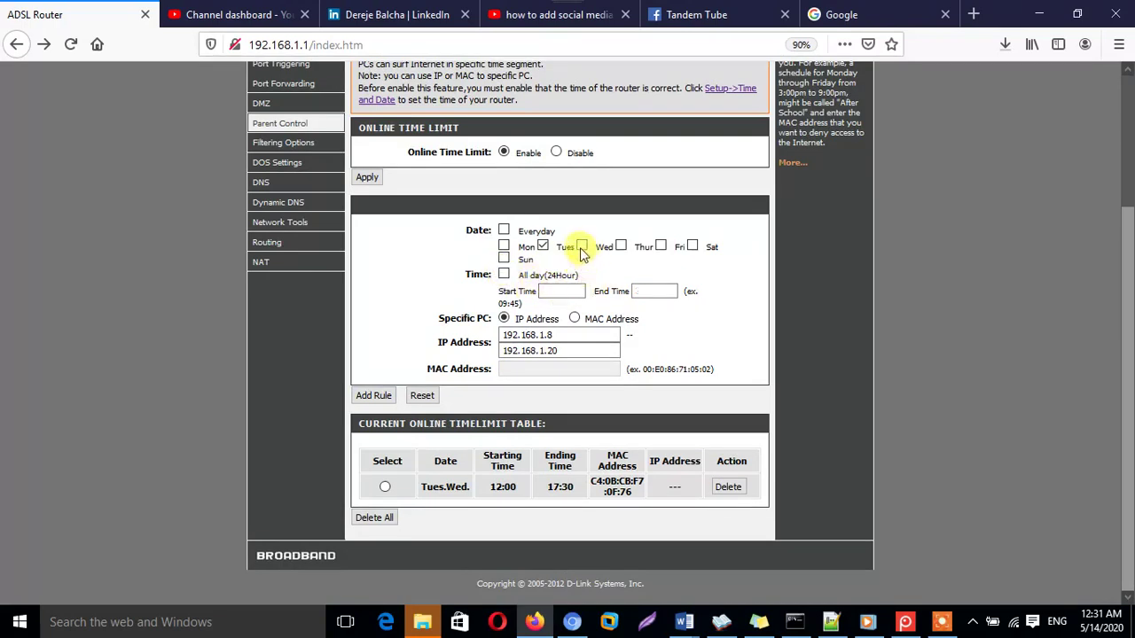
{"action": "left_click", "coordinate": [566, 291]}
{"action": "type", "text": "8"}
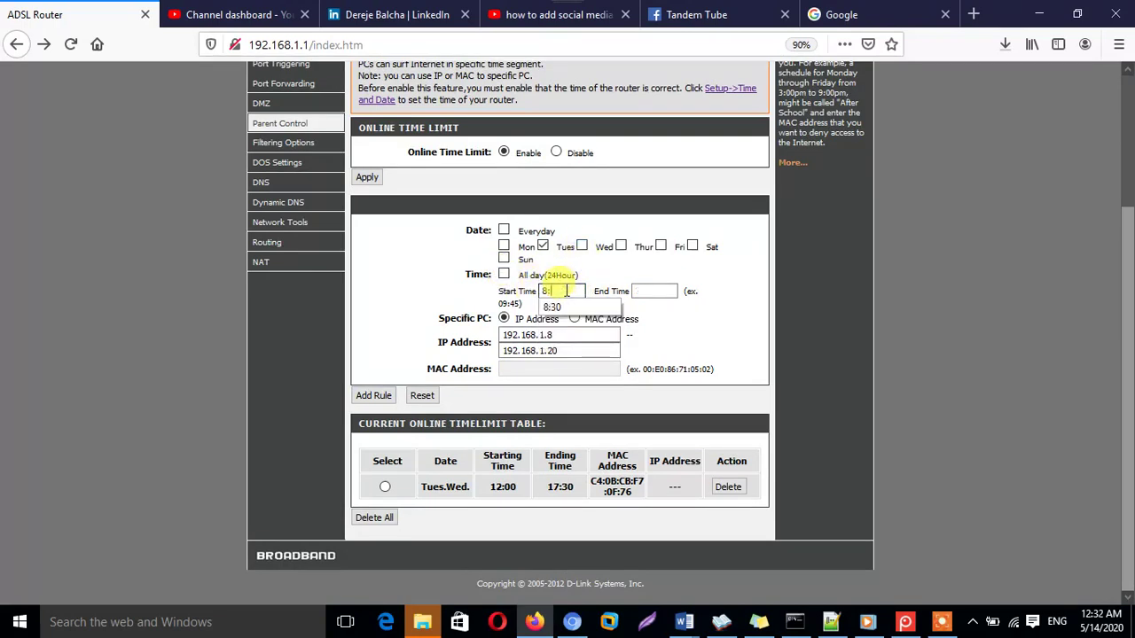
{"action": "type", "text": ":30"}
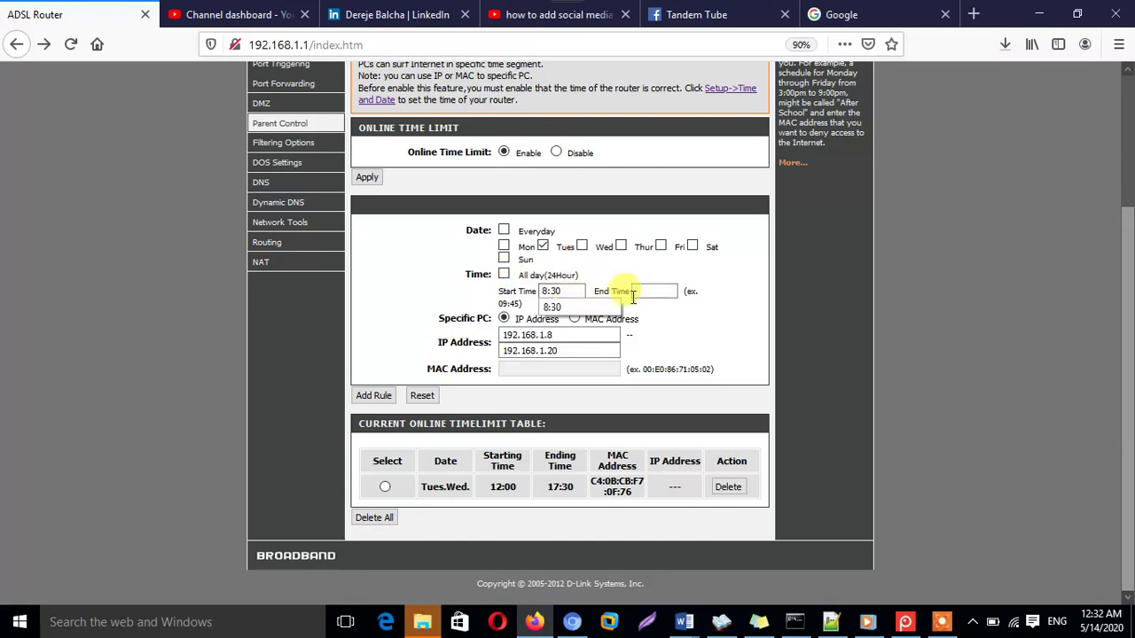
{"action": "left_click", "coordinate": [633, 292]}
{"action": "type", "text": "12:3"}
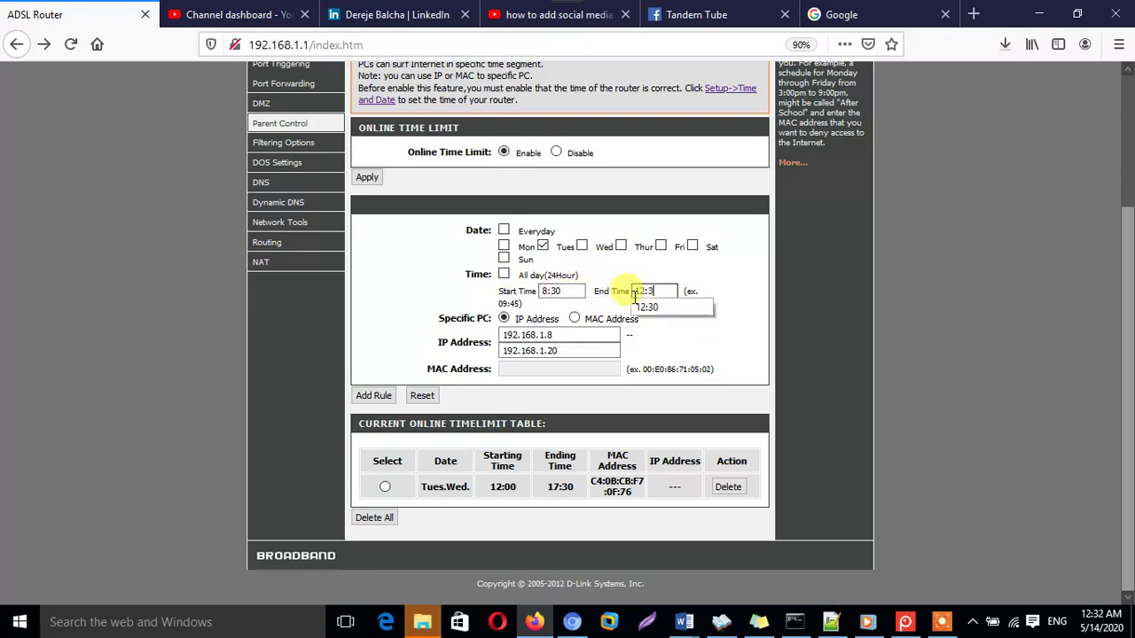
{"action": "type", "text": "0"}
{"action": "left_click", "coordinate": [677, 309]}
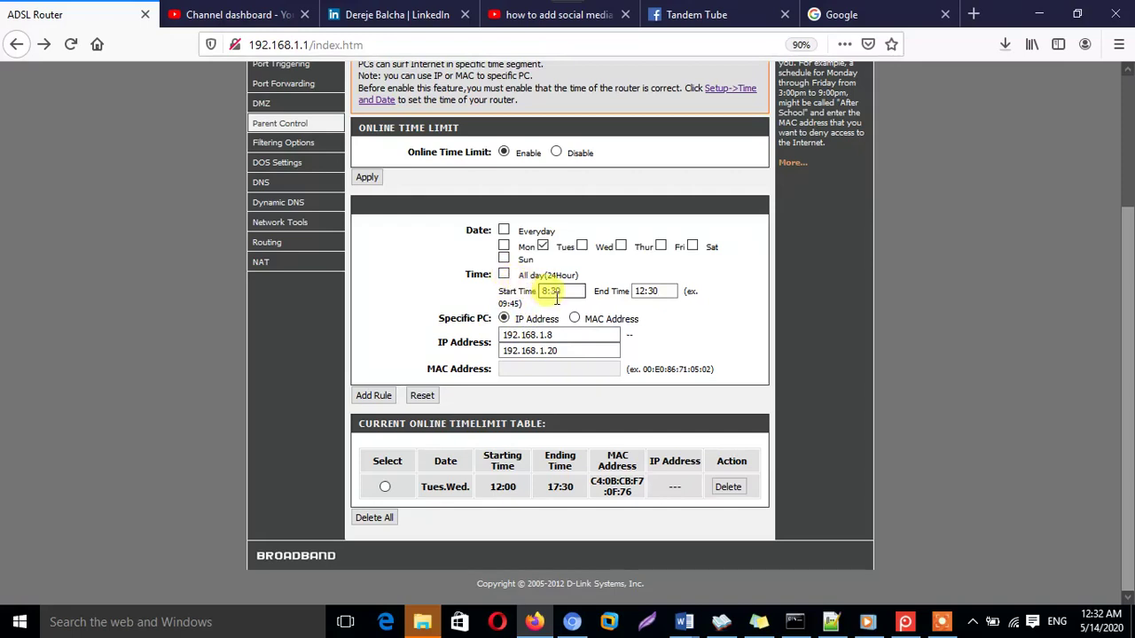
Switch the day to Tuesday and retry adding the rule, dismissing the xx:xx warnings
{"action": "left_click", "coordinate": [542, 247]}
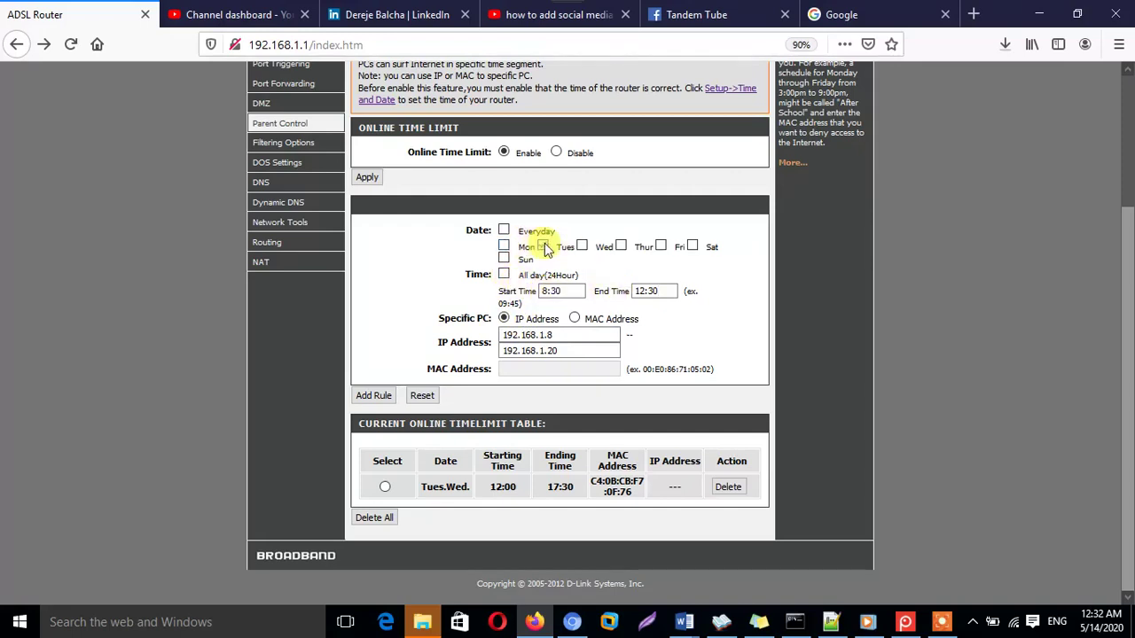
{"action": "left_click", "coordinate": [375, 399]}
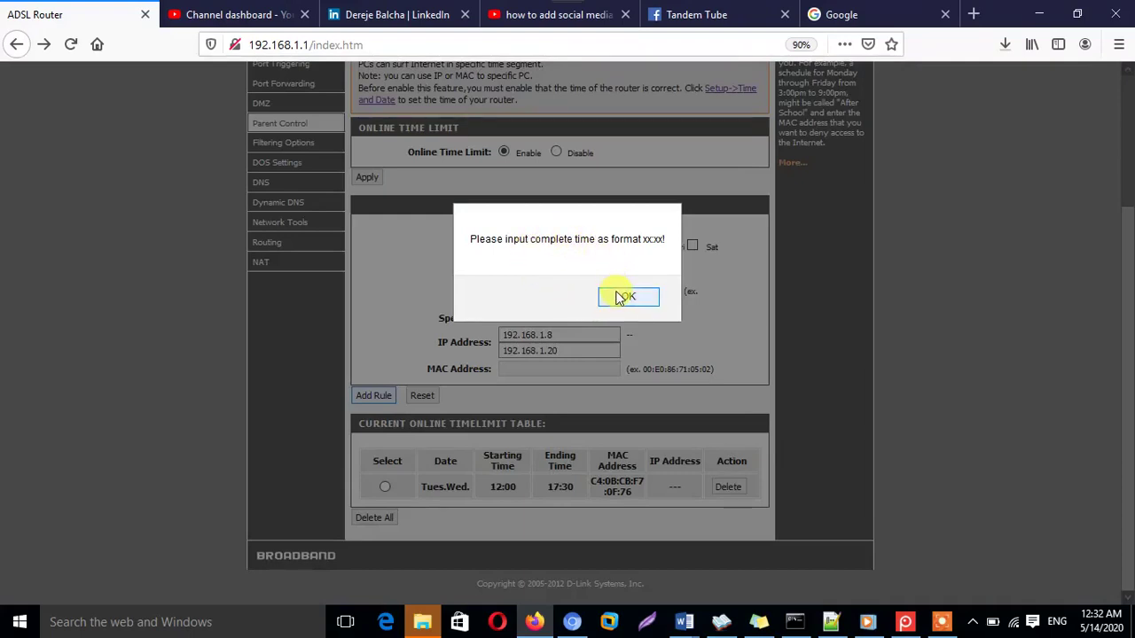
{"action": "left_click", "coordinate": [624, 297]}
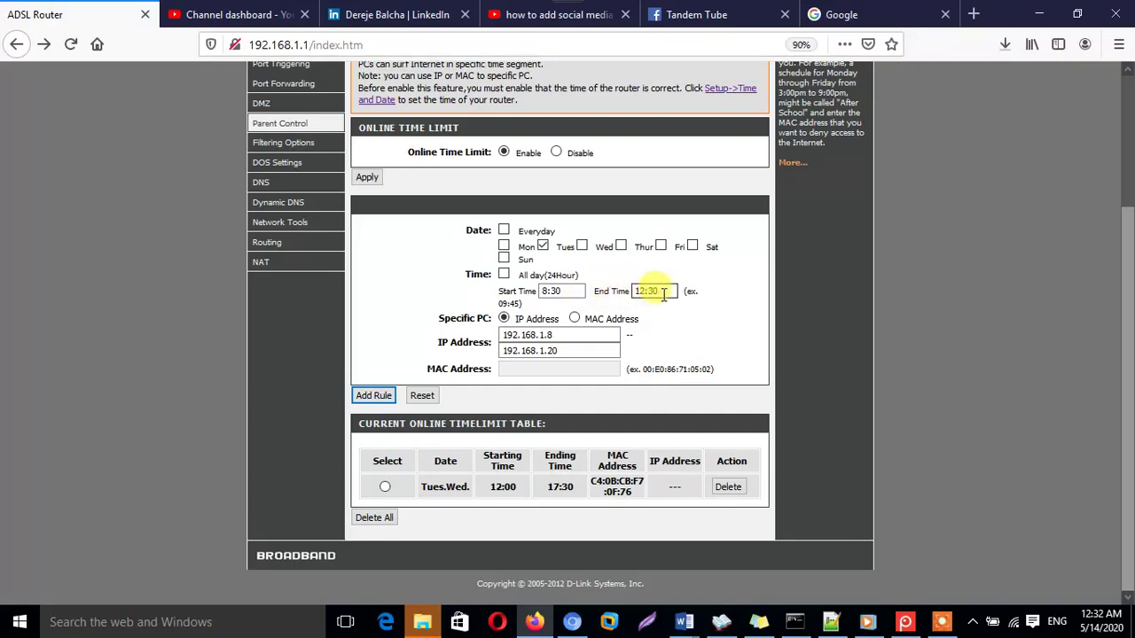
{"action": "left_click", "coordinate": [565, 292]}
{"action": "left_click", "coordinate": [371, 396]}
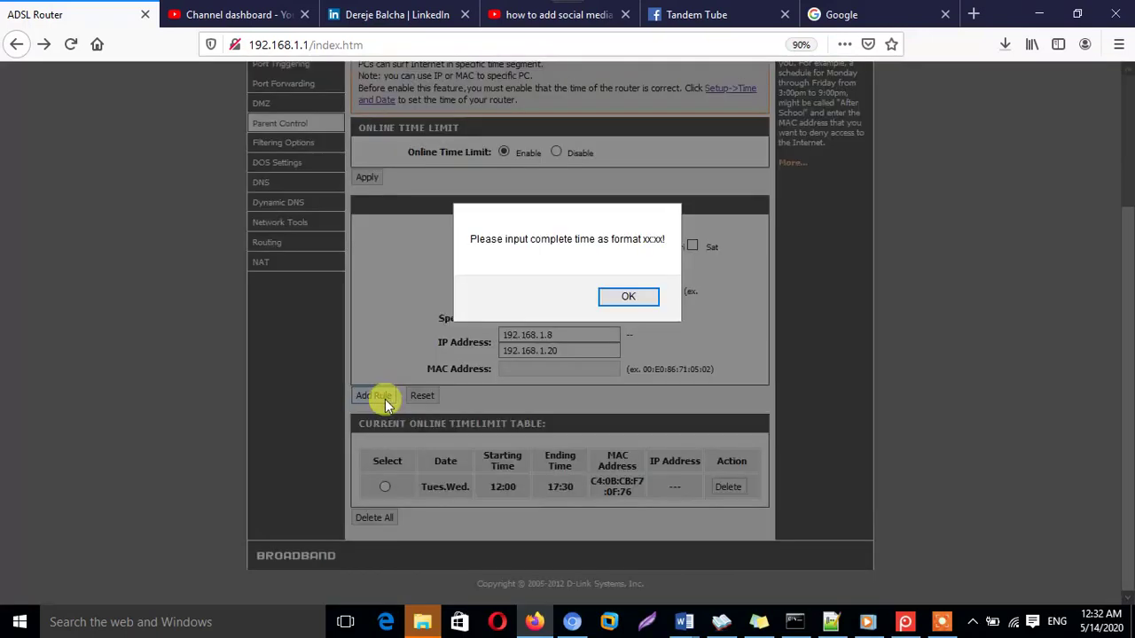
{"action": "left_click", "coordinate": [628, 298]}
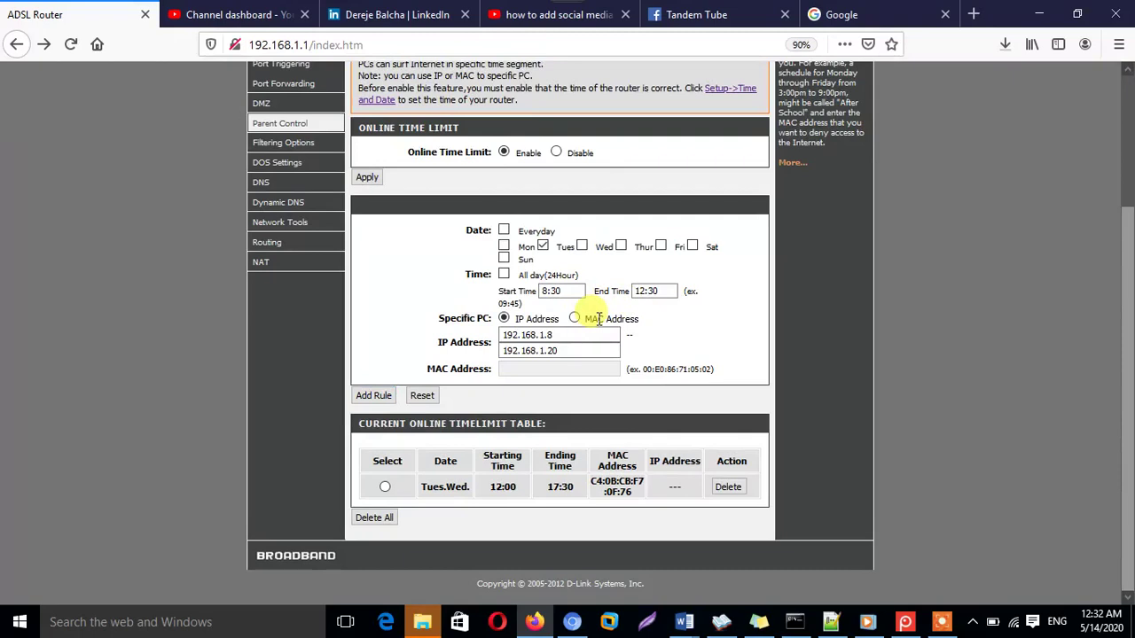
Edit the start and end time digits and retry adding, dismissing the format warning again
{"action": "key", "text": "BackSpace"}
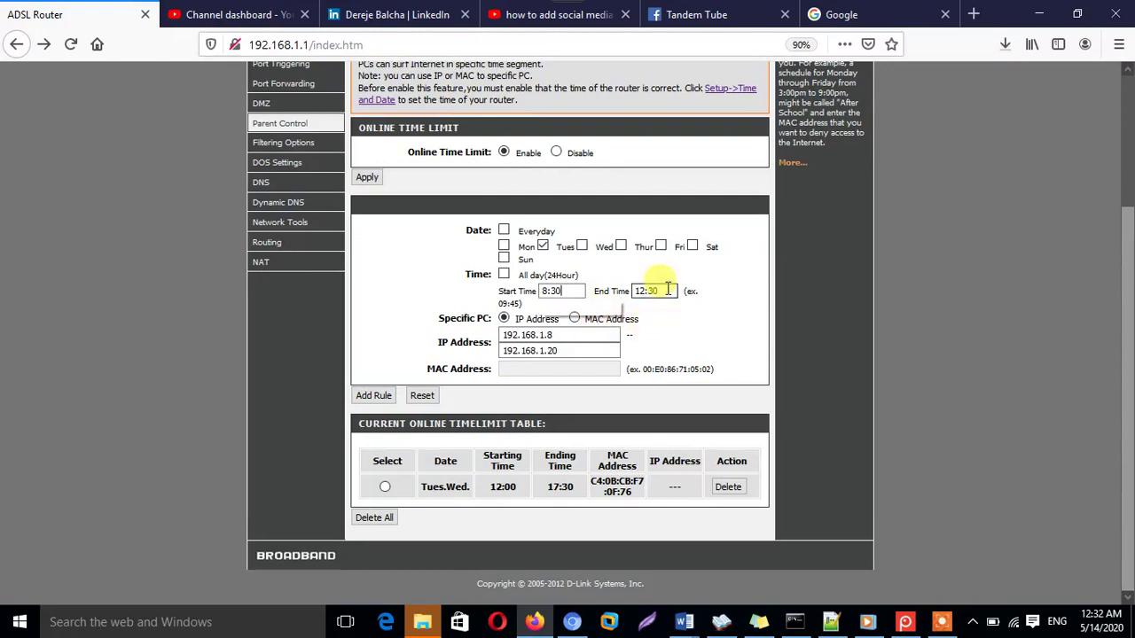
{"action": "key", "text": "BackSpace"}
{"action": "key", "text": "BackSpace"}
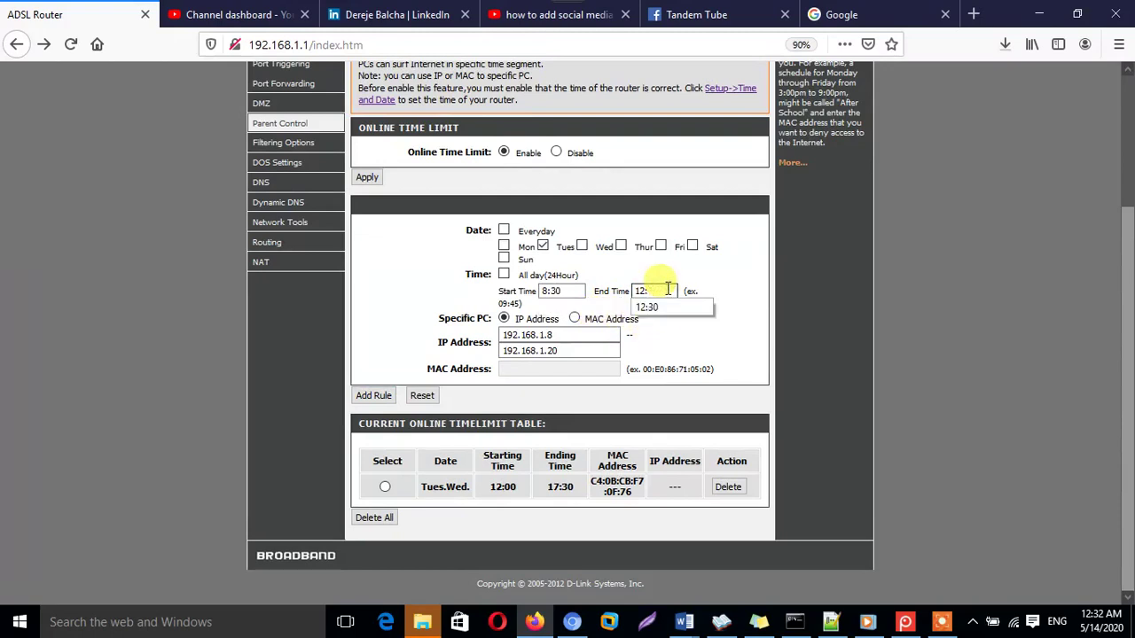
{"action": "type", "text": "00"}
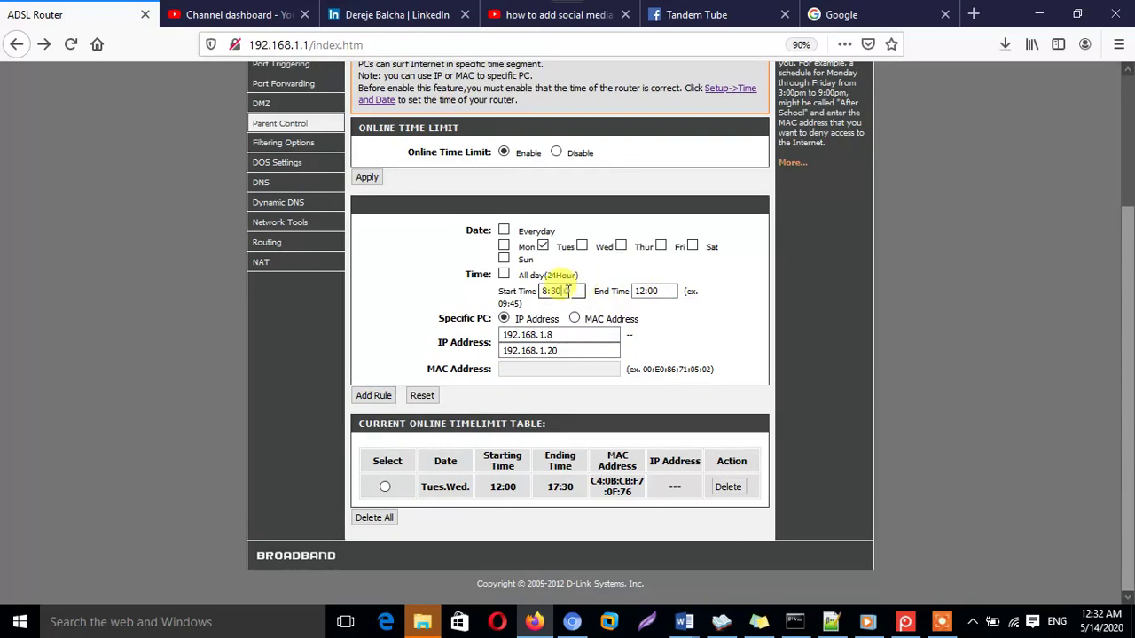
{"action": "left_click", "coordinate": [567, 291]}
{"action": "key", "text": "BackSpace"}
{"action": "key", "text": "BackSpace"}
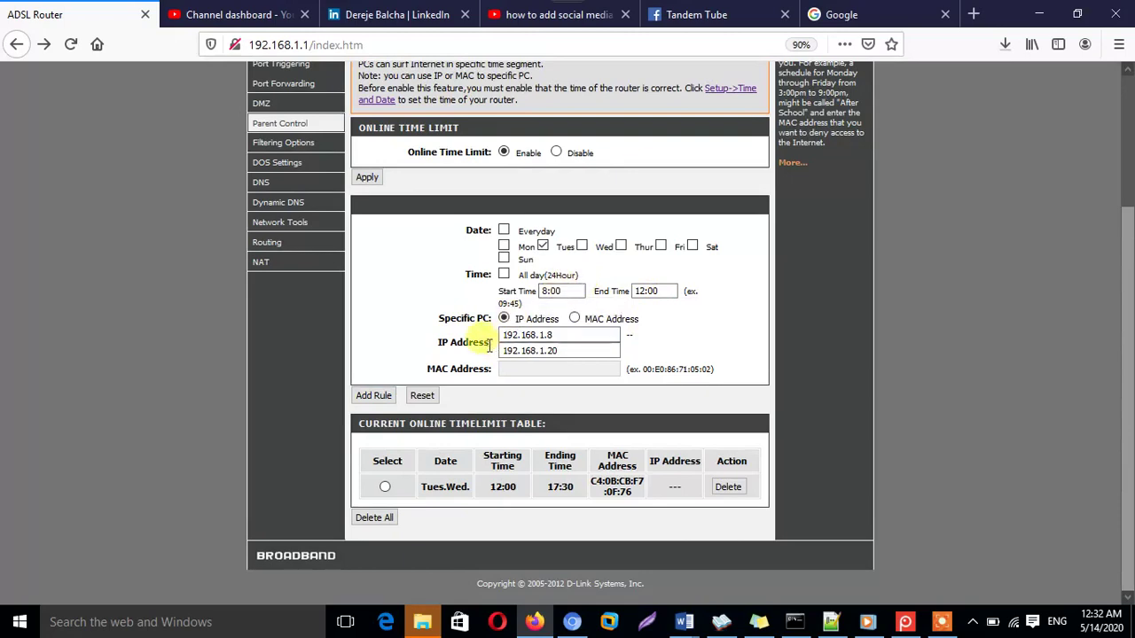
{"action": "left_click", "coordinate": [377, 395]}
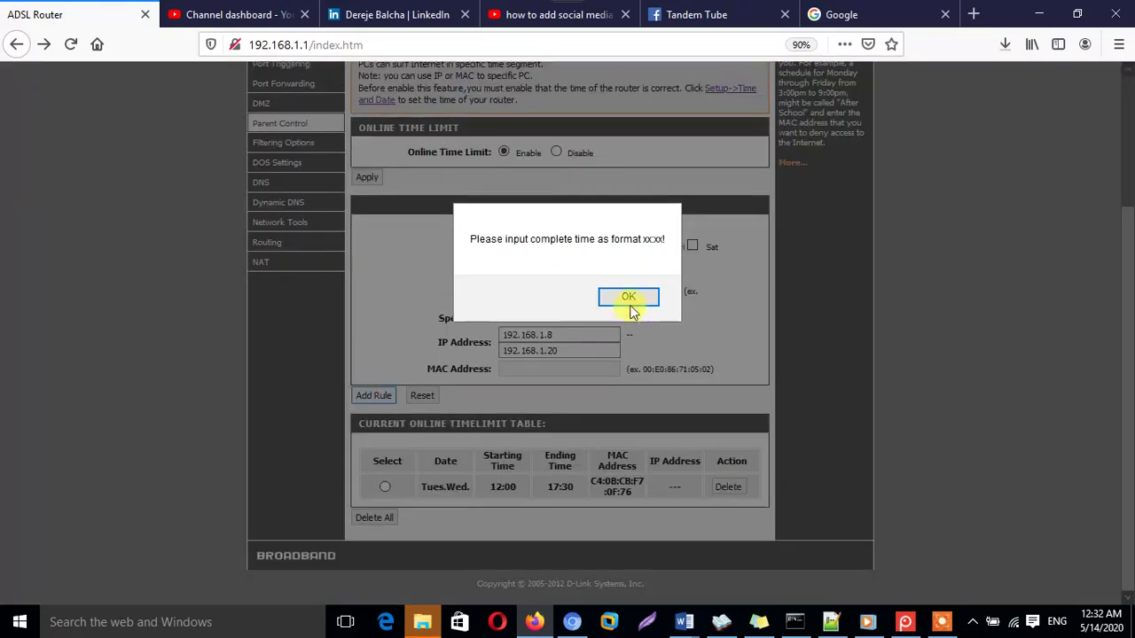
{"action": "left_click", "coordinate": [631, 299]}
Retype the start minutes as 30, trim the end time, retry, then tick All day (24Hour)
{"action": "left_click", "coordinate": [565, 291]}
{"action": "key", "text": "BackSpace"}
{"action": "key", "text": "BackSpace"}
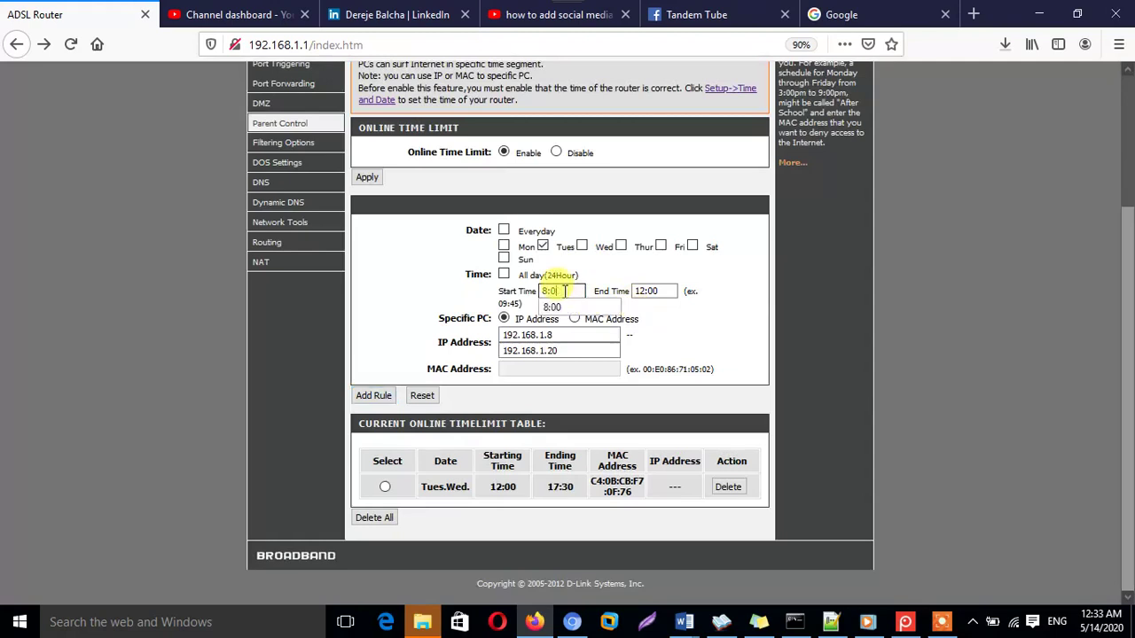
{"action": "type", "text": "30"}
{"action": "left_click", "coordinate": [645, 291]}
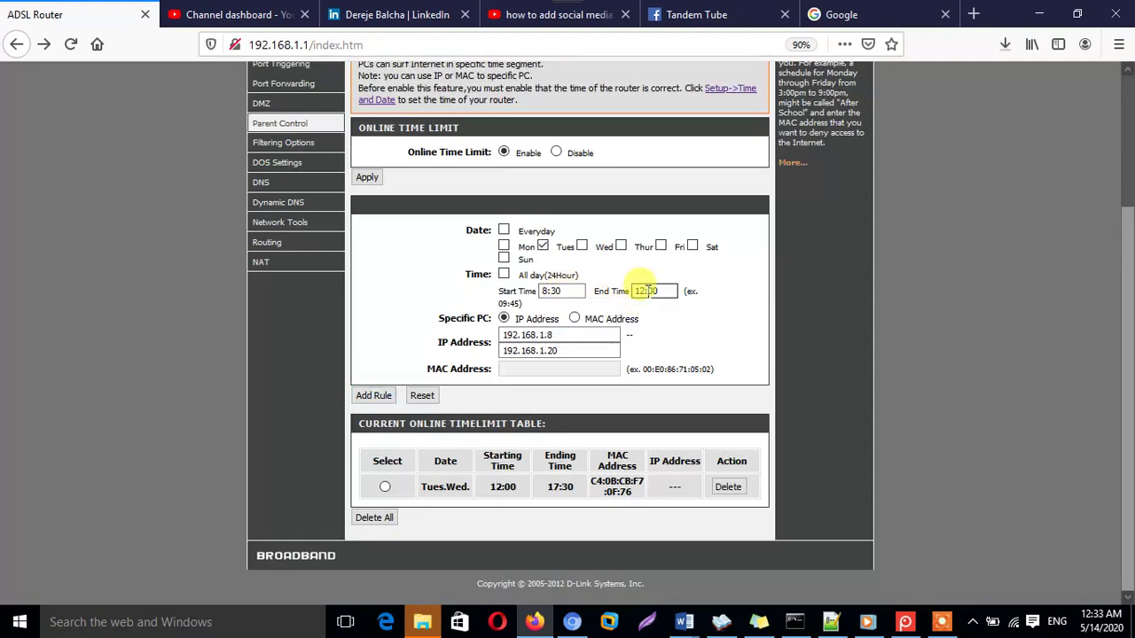
{"action": "key", "text": "BackSpace"}
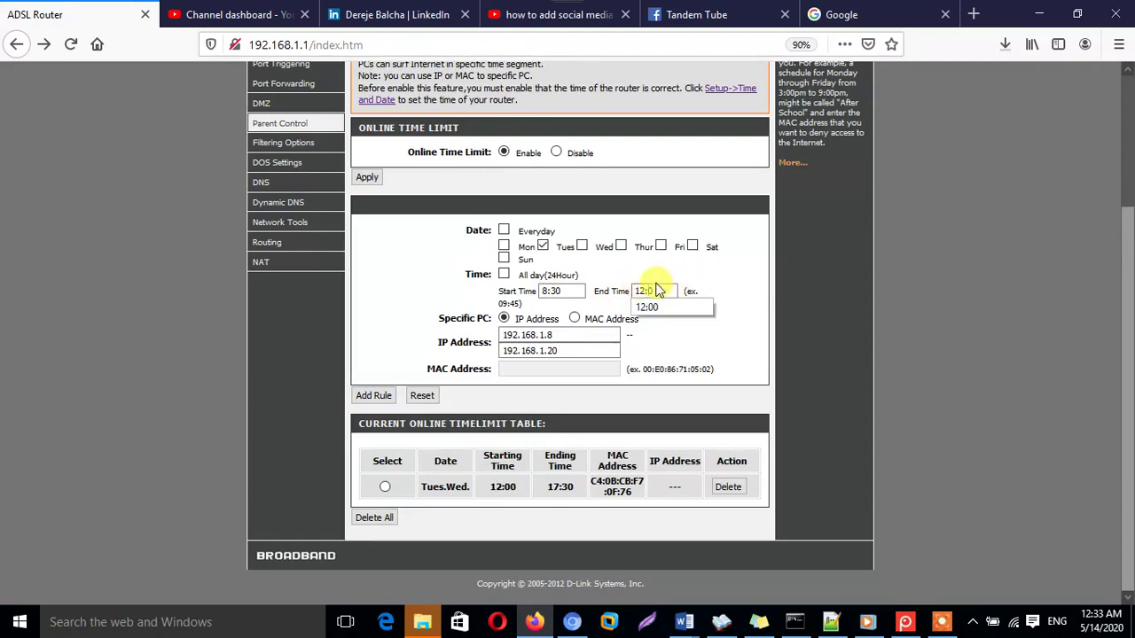
{"action": "left_click", "coordinate": [373, 395]}
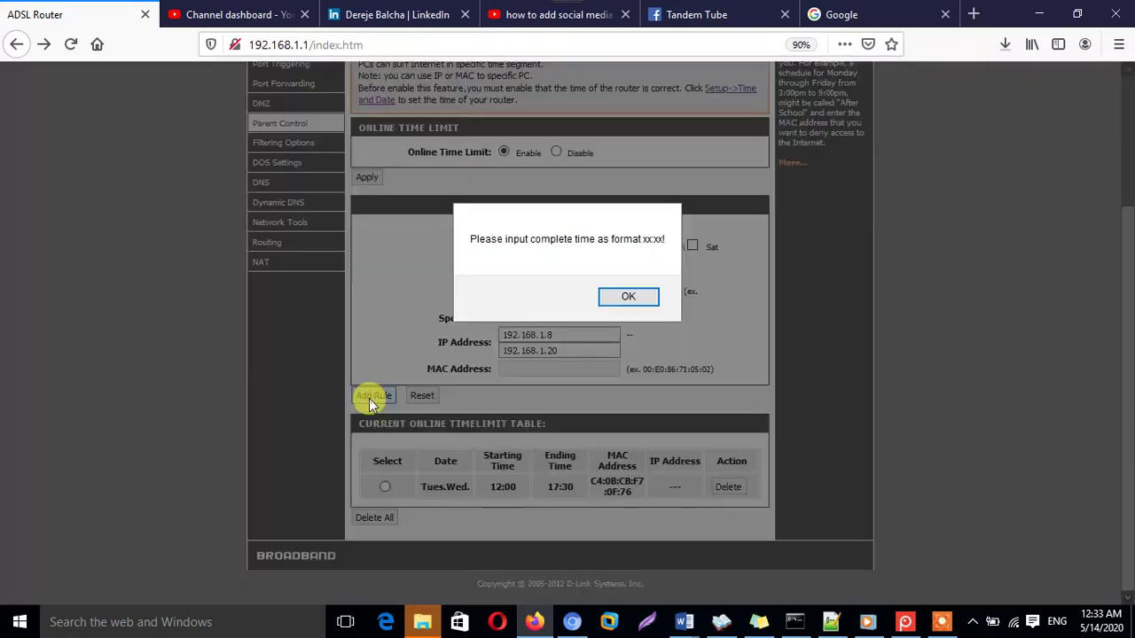
{"action": "left_click", "coordinate": [621, 301]}
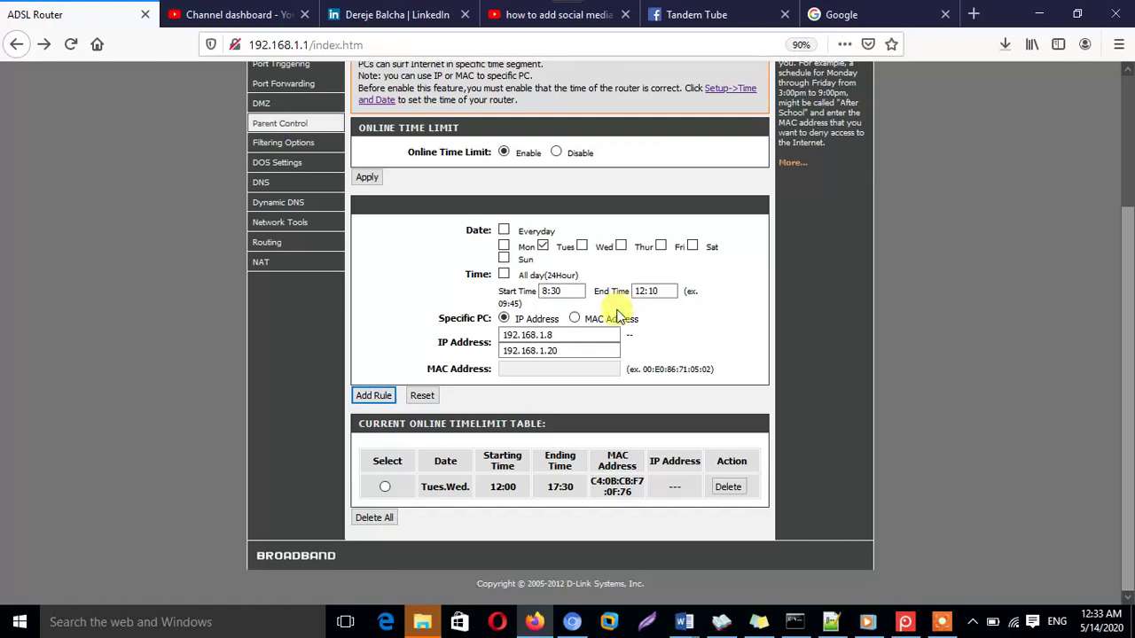
{"action": "left_click", "coordinate": [568, 293]}
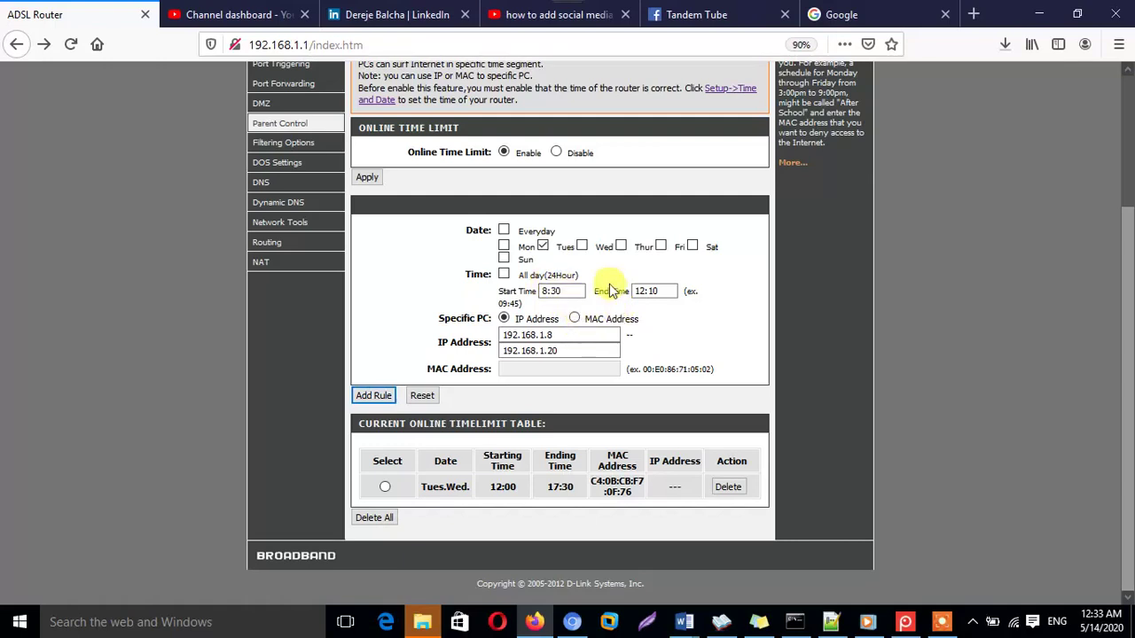
{"action": "left_click", "coordinate": [503, 275]}
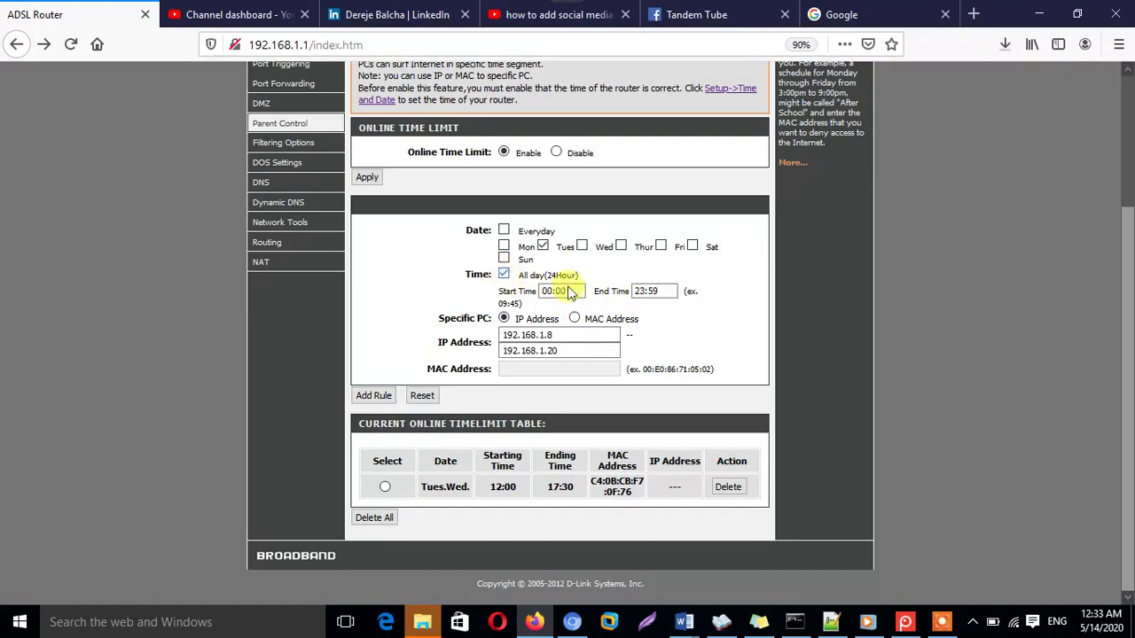
Add the all-day 00:00–23:59 Tuesday rule for 192.168.1.8–192.168.1.20 and view it in the table
{"action": "left_click", "coordinate": [425, 369]}
{"action": "left_click", "coordinate": [371, 398]}
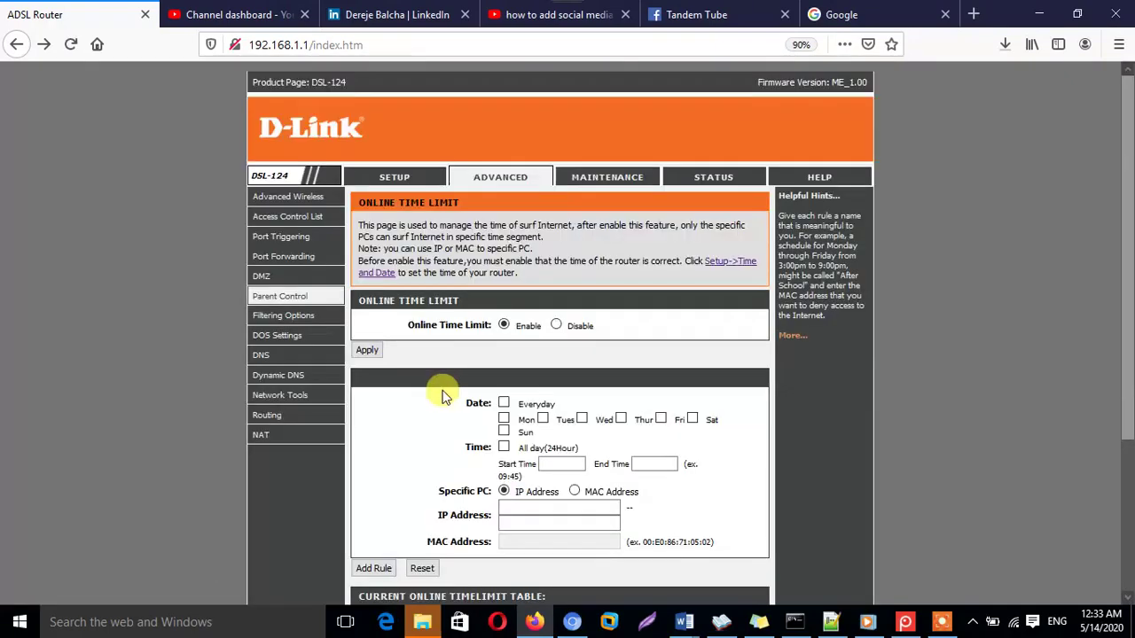
{"action": "left_click_drag", "start_coordinate": [1131, 244], "coordinate": [1126, 417]}
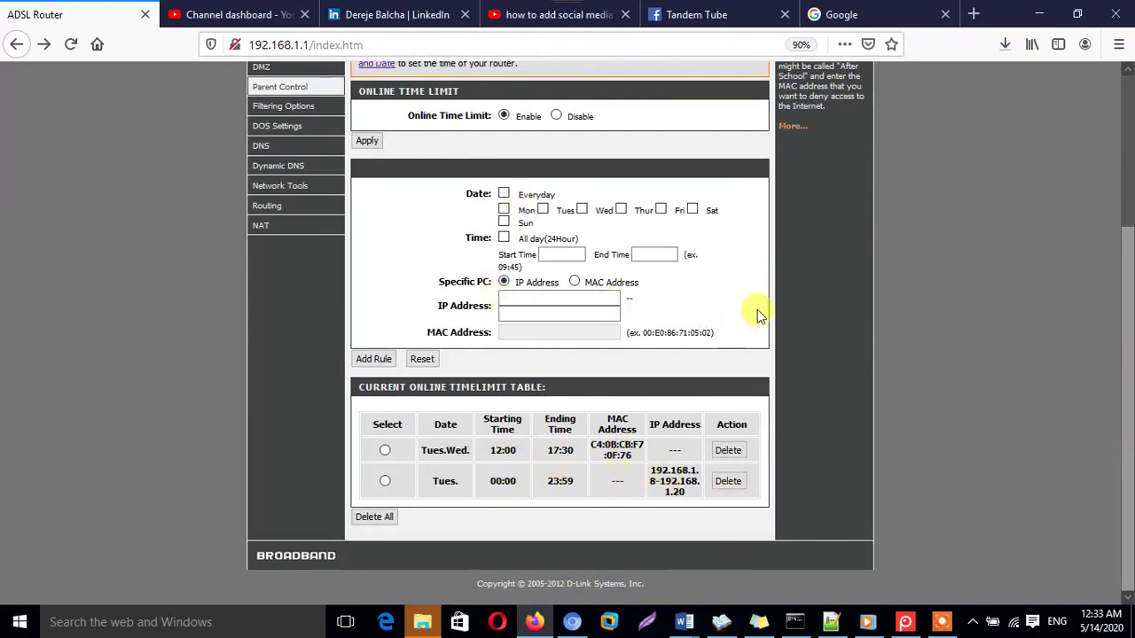
{"action": "mouse_move", "coordinate": [1124, 482]}
{"action": "left_mouse_down"}
{"action": "mouse_move", "coordinate": [1116, 283]}
{"action": "mouse_move", "coordinate": [1124, 480]}
{"action": "left_mouse_up"}
Clear the 00:00 start time and delete the all-day rule from the table
{"action": "left_click", "coordinate": [544, 255]}
{"action": "key", "text": "Escape"}
{"action": "left_click", "coordinate": [663, 255]}
{"action": "left_click_drag", "start_coordinate": [572, 255], "coordinate": [515, 252]}
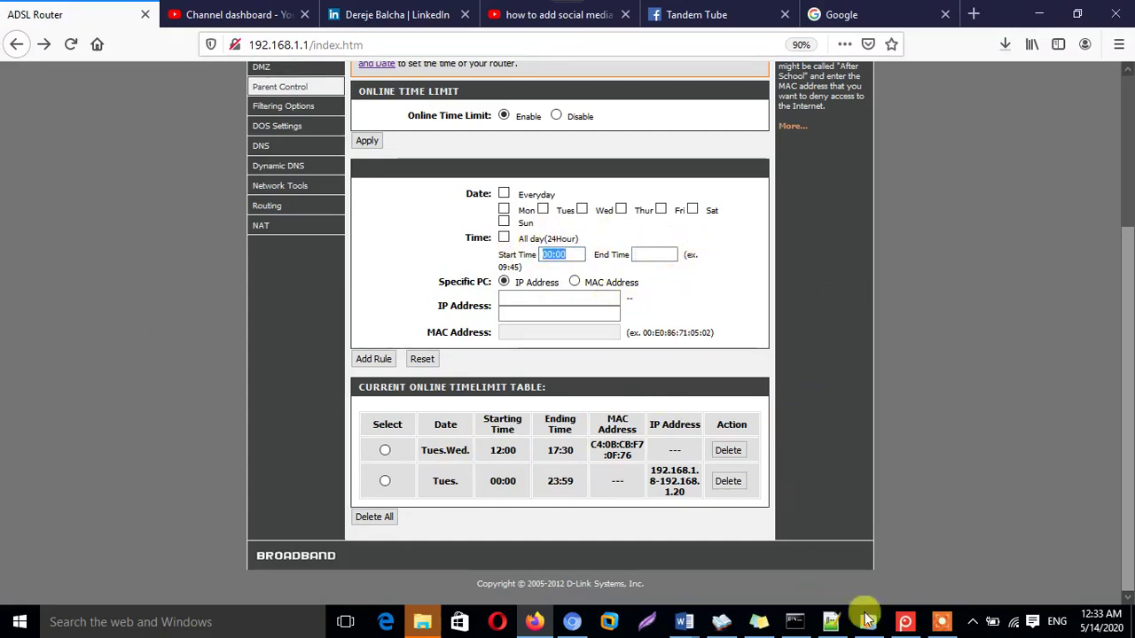
{"action": "left_click", "coordinate": [942, 621]}
{"action": "left_click", "coordinate": [586, 596]}
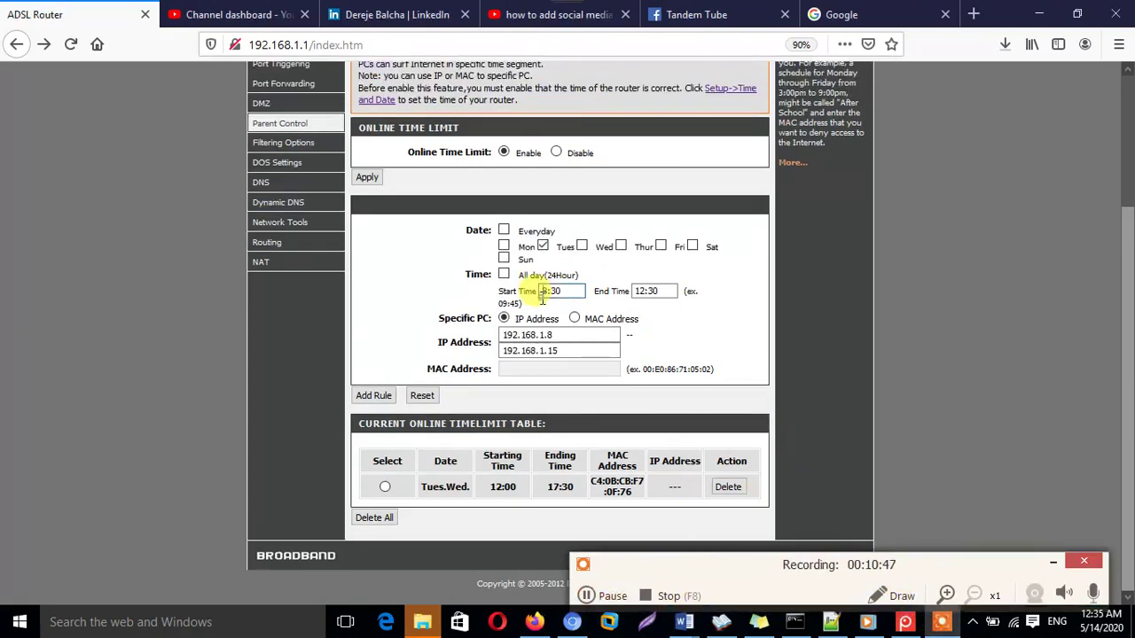
{"action": "left_click", "coordinate": [532, 289]}
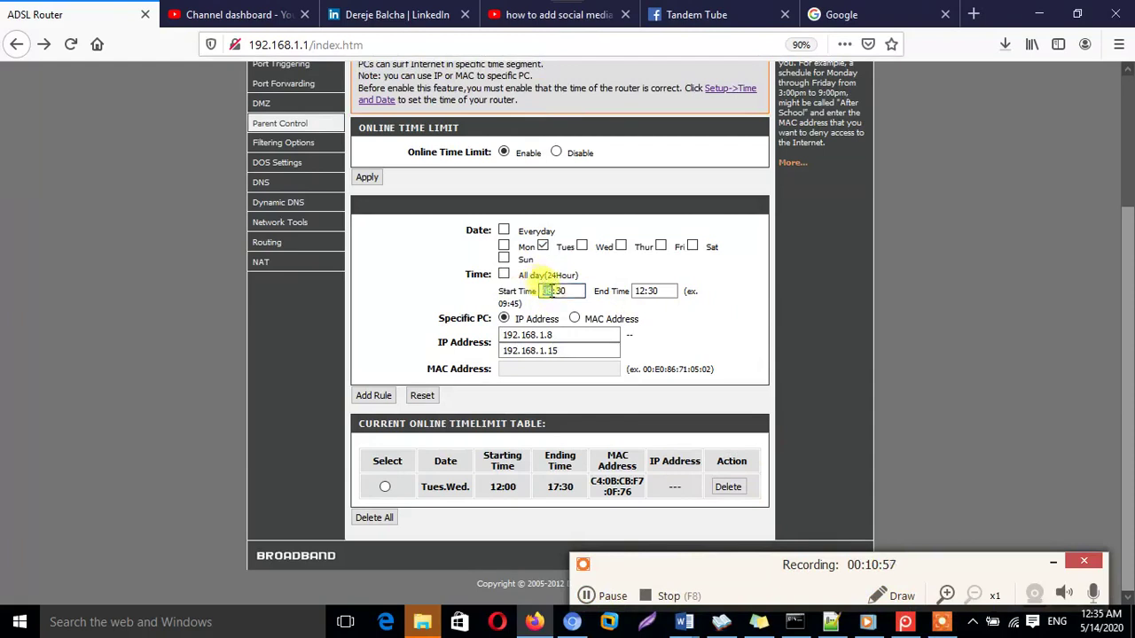
Tick Tuesday and set the IP range from 192.168.1.8 to 192.168.1.15
{"action": "left_click", "coordinate": [543, 245]}
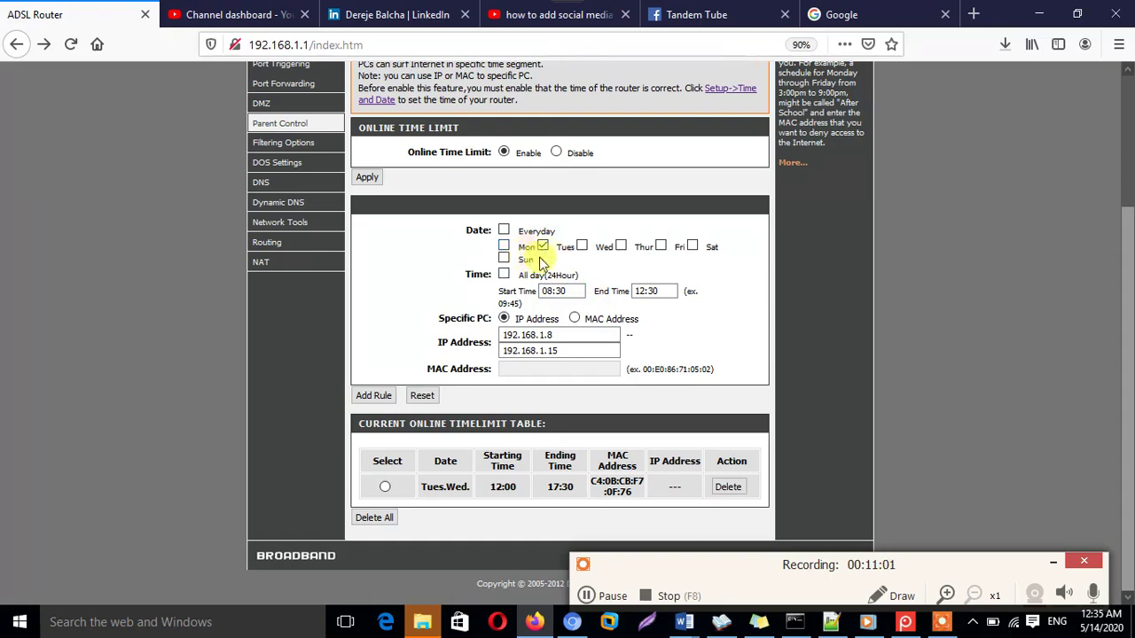
{"action": "left_click", "coordinate": [502, 334]}
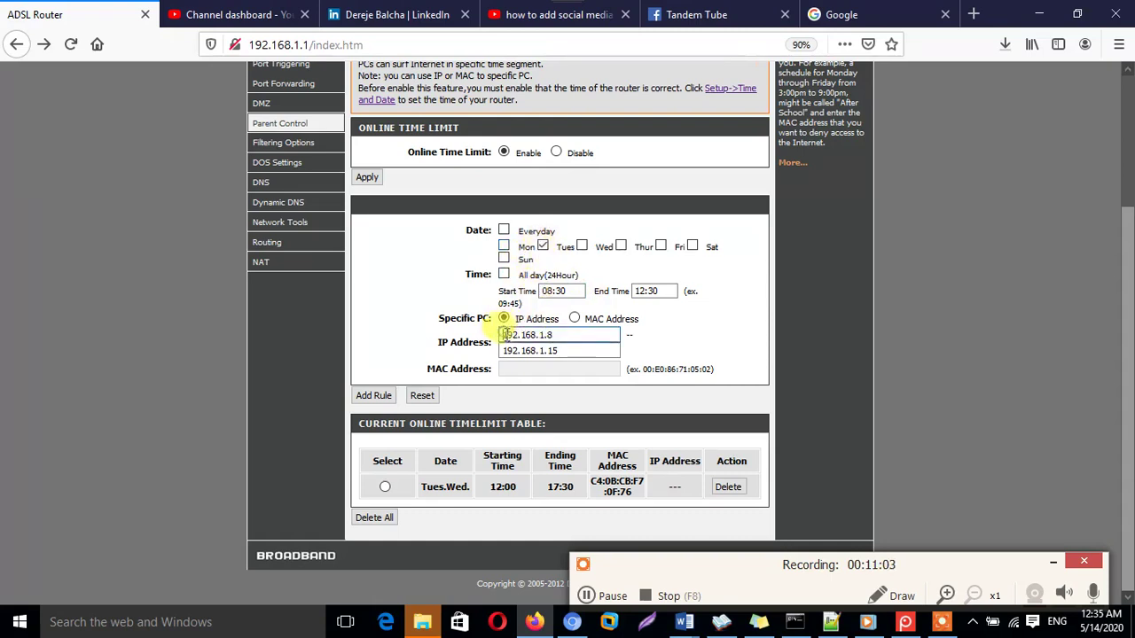
{"action": "left_click_drag", "start_coordinate": [503, 334], "coordinate": [540, 334]}
{"action": "key", "text": "Tab"}
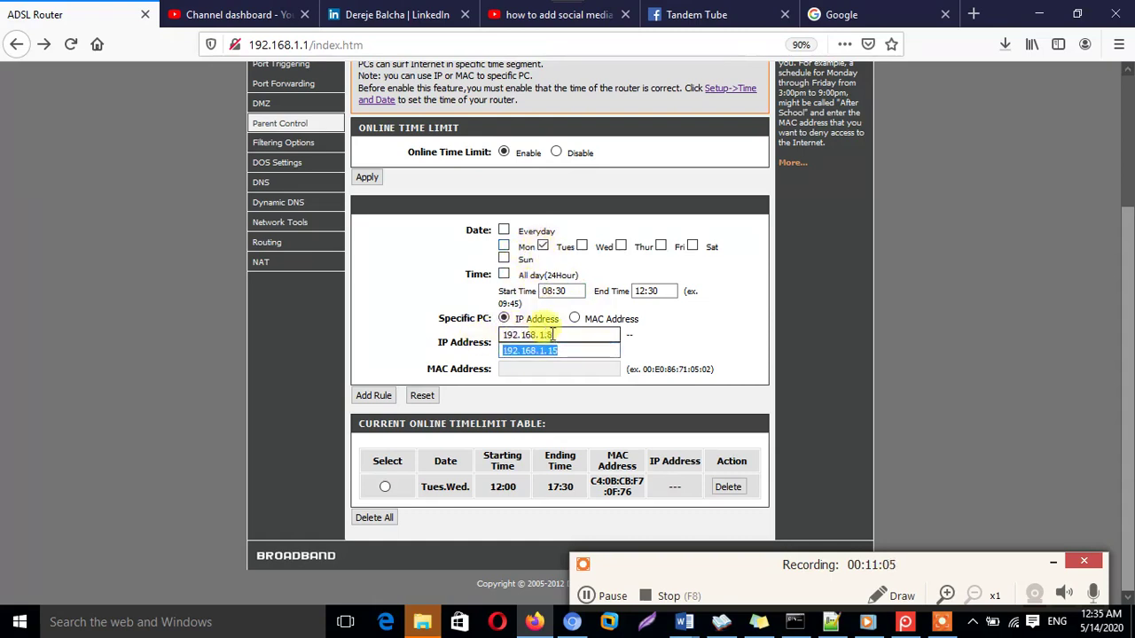
{"action": "key", "text": "shift+Tab"}
{"action": "key", "text": "Tab"}
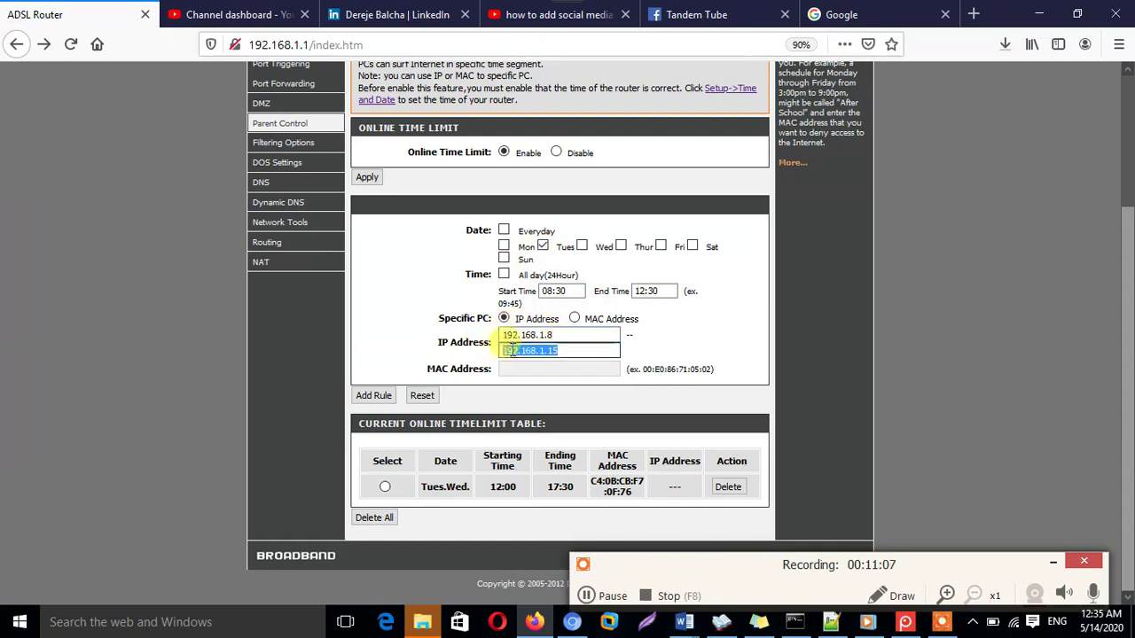
Check the form's Start Time 08:30 and End Time 12:30 values
{"action": "triple_click", "coordinate": [551, 291]}
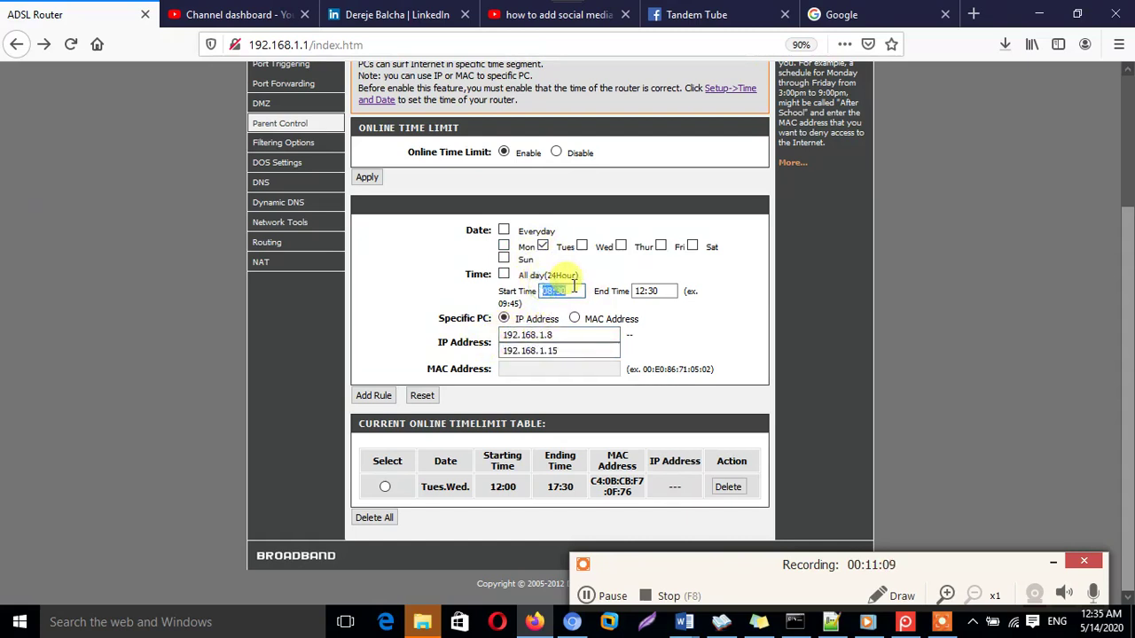
{"action": "triple_click", "coordinate": [647, 291]}
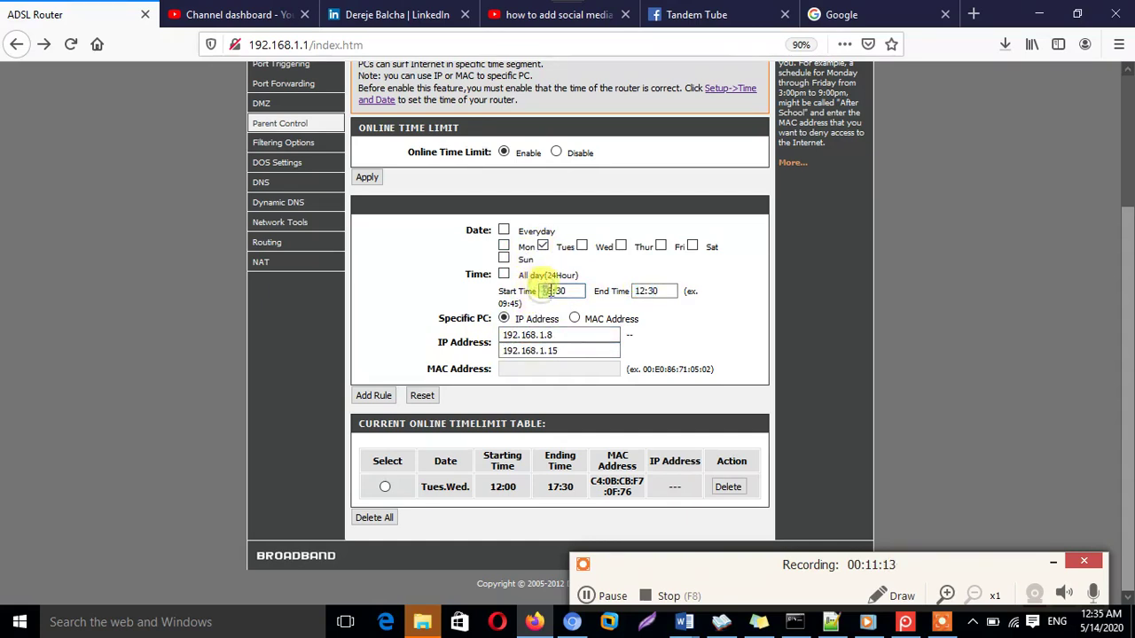
{"action": "double_click", "coordinate": [552, 291]}
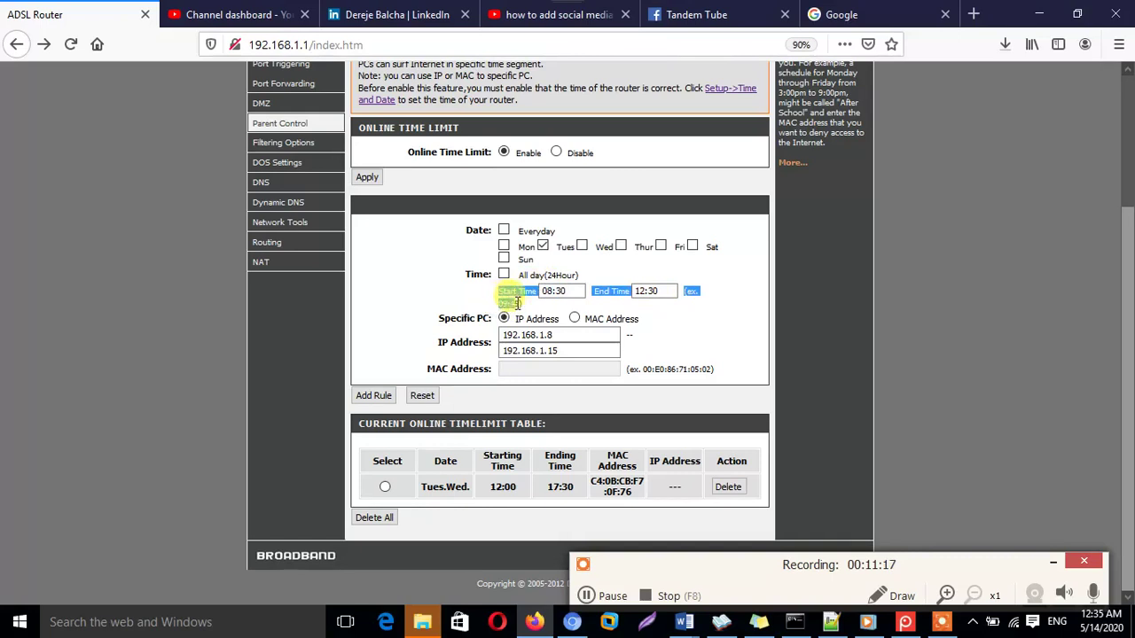
{"action": "left_click", "coordinate": [519, 299]}
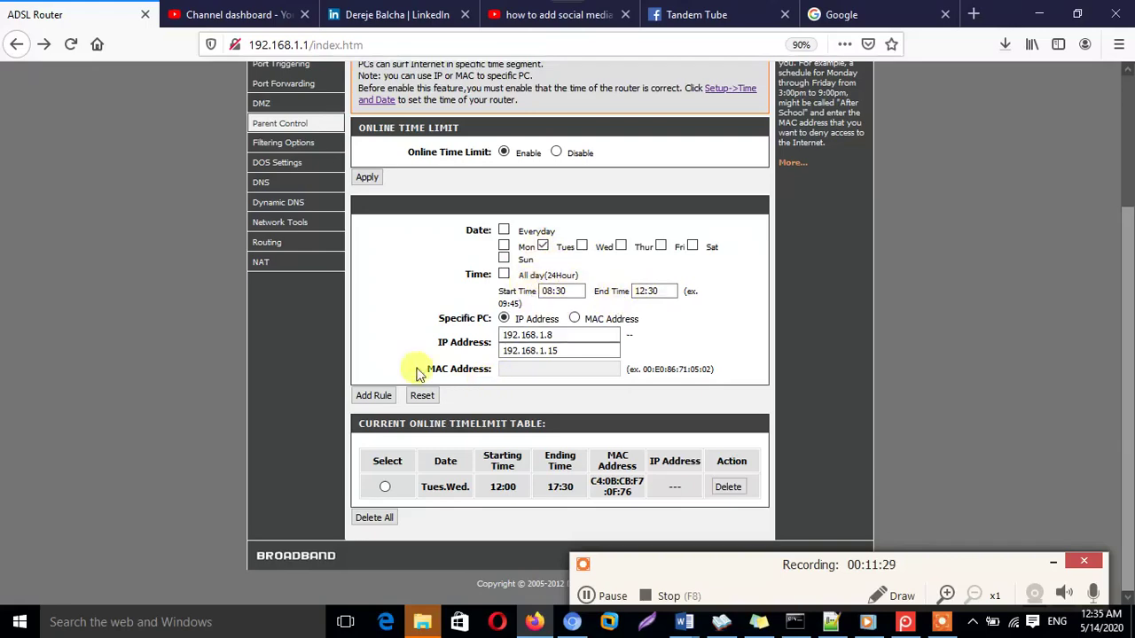
Add the Tues. 08:30–12:30 rule for 192.168.1.8–192.168.1.15 and confirm it appears as the table's second entry
{"action": "left_click", "coordinate": [389, 400]}
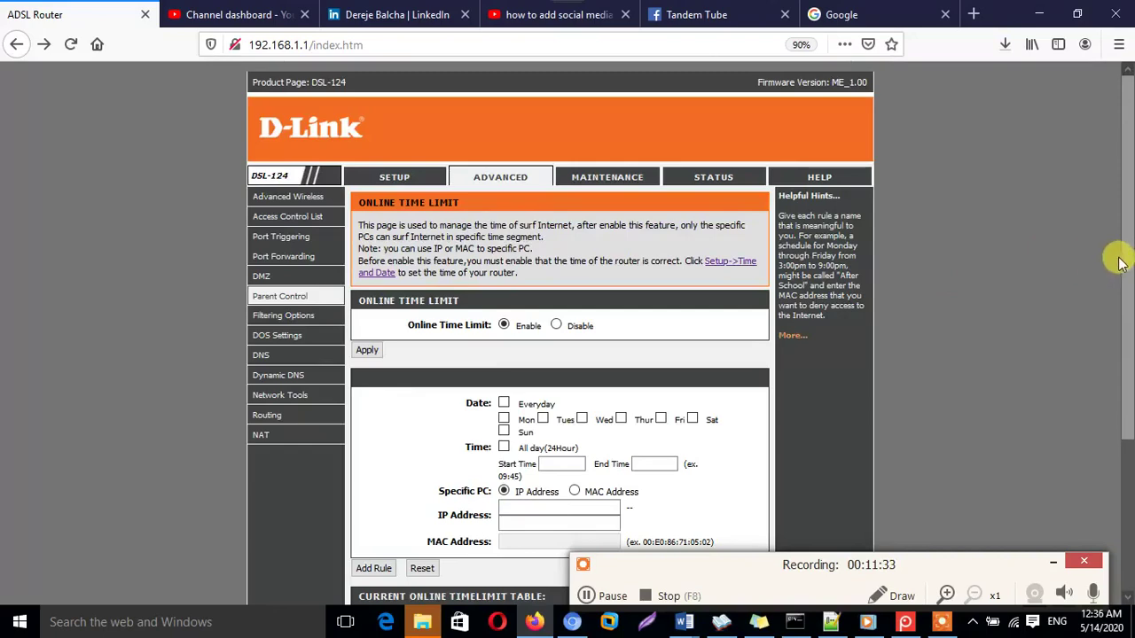
{"action": "scroll", "coordinate": [1119, 257], "scroll_direction": "down", "scroll_amount": 3}
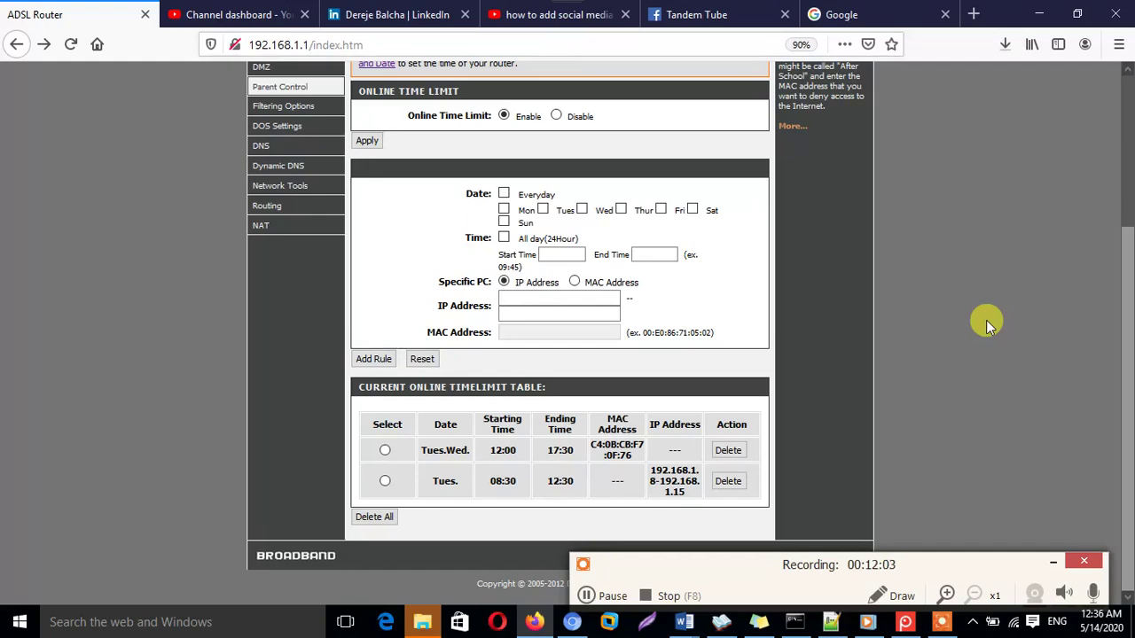
{"action": "scroll", "coordinate": [1103, 233], "scroll_direction": "up", "scroll_amount": 3}
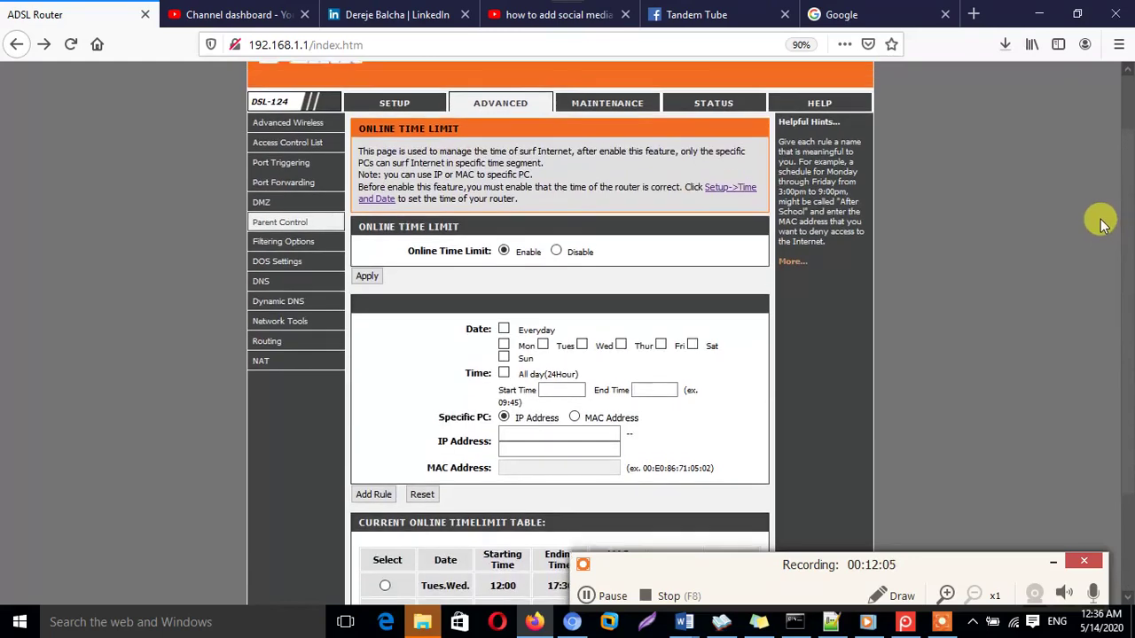
{"action": "scroll", "coordinate": [1102, 226], "scroll_direction": "down", "scroll_amount": 1}
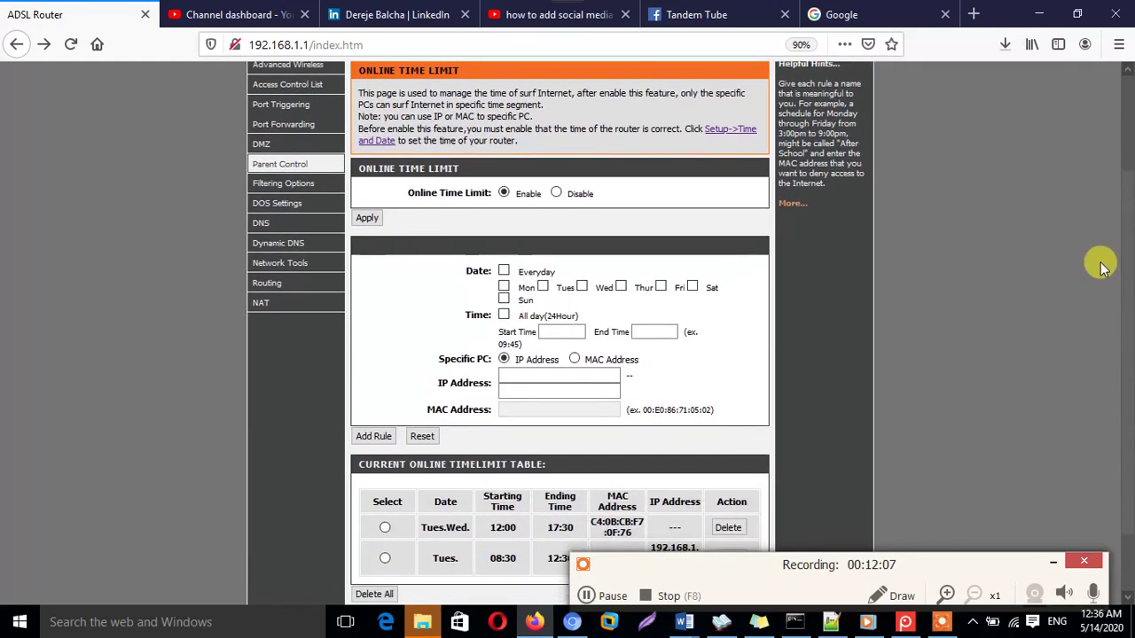
{"action": "scroll", "coordinate": [1102, 268], "scroll_direction": "down", "scroll_amount": 1}
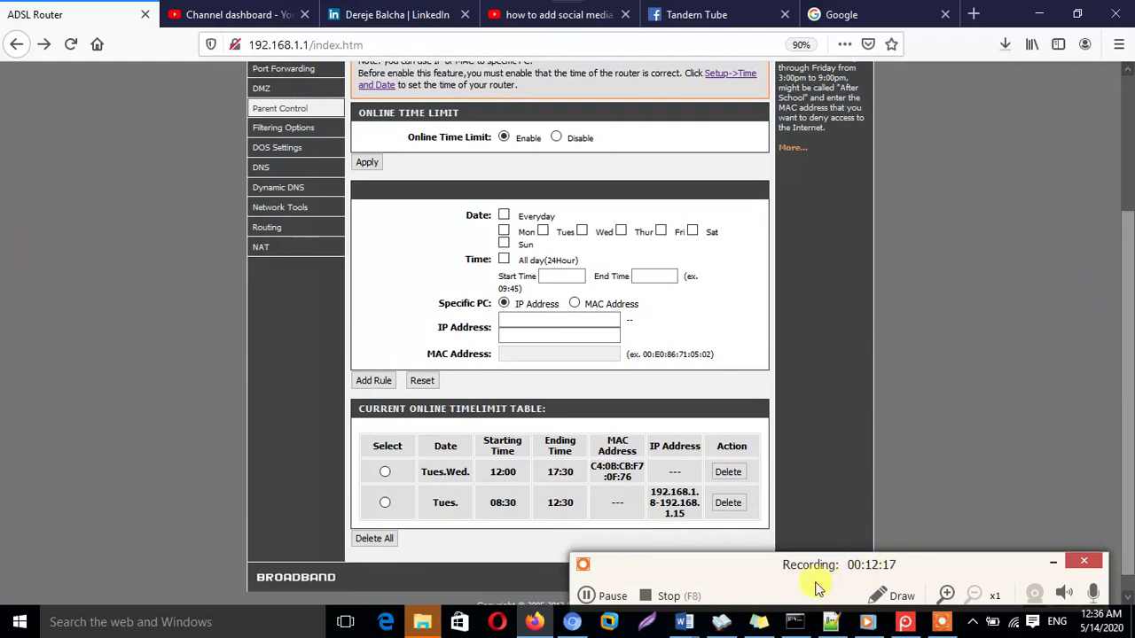
{"action": "left_click", "coordinate": [662, 598]}
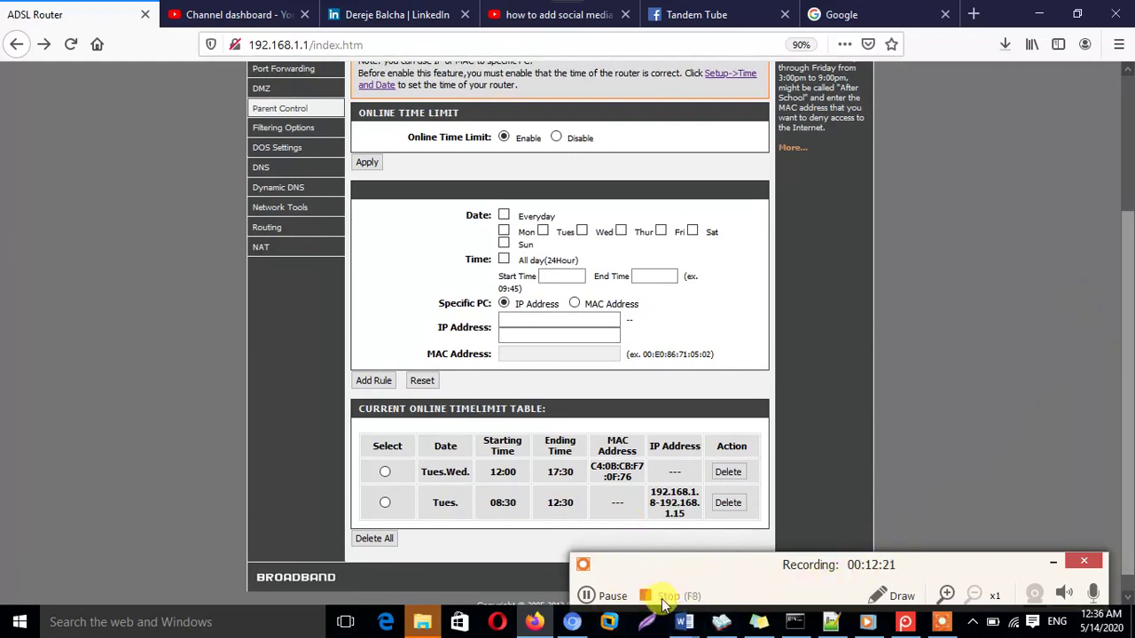